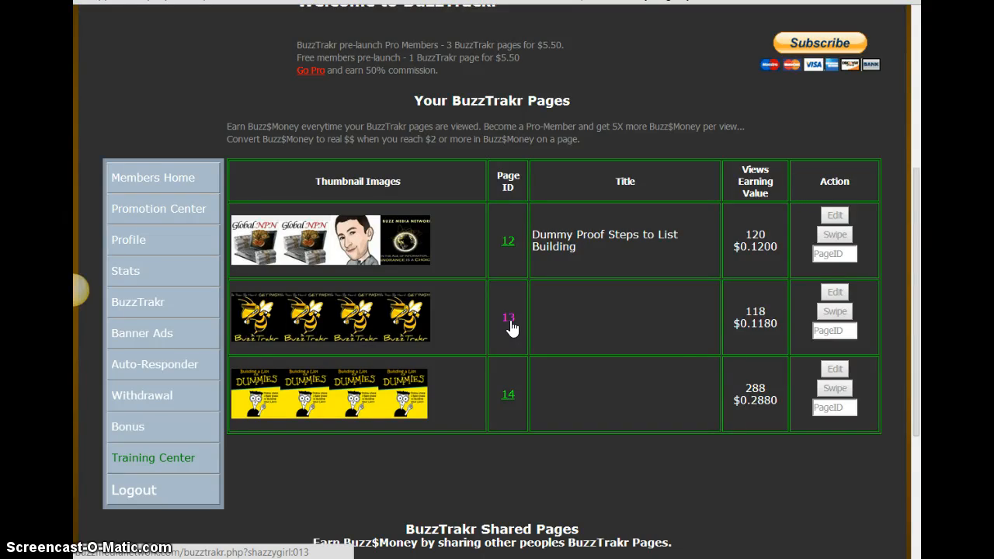
Open the auto-responder section and look over the list of existing responders and their subscriber counts
left_click(148, 372)
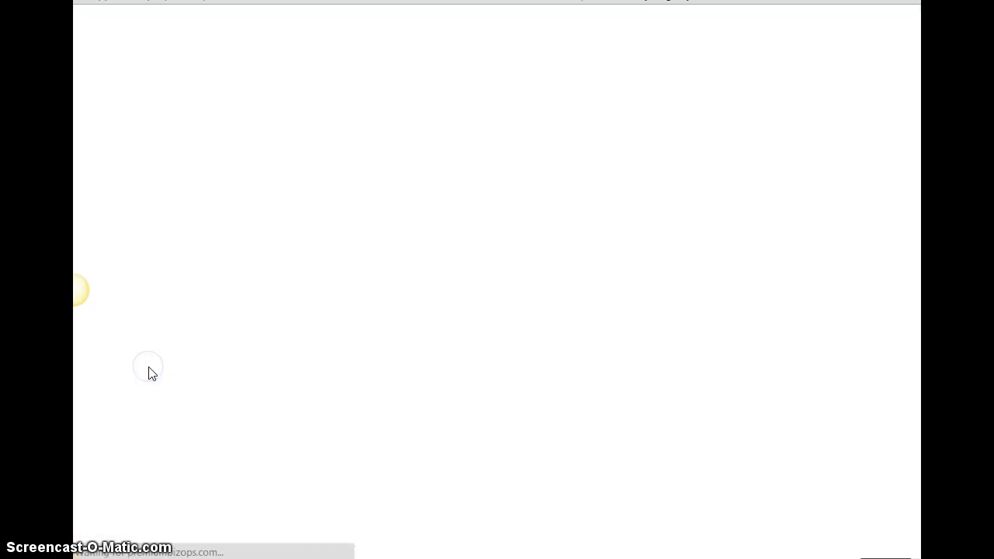
scroll(302, 367, "down", 5)
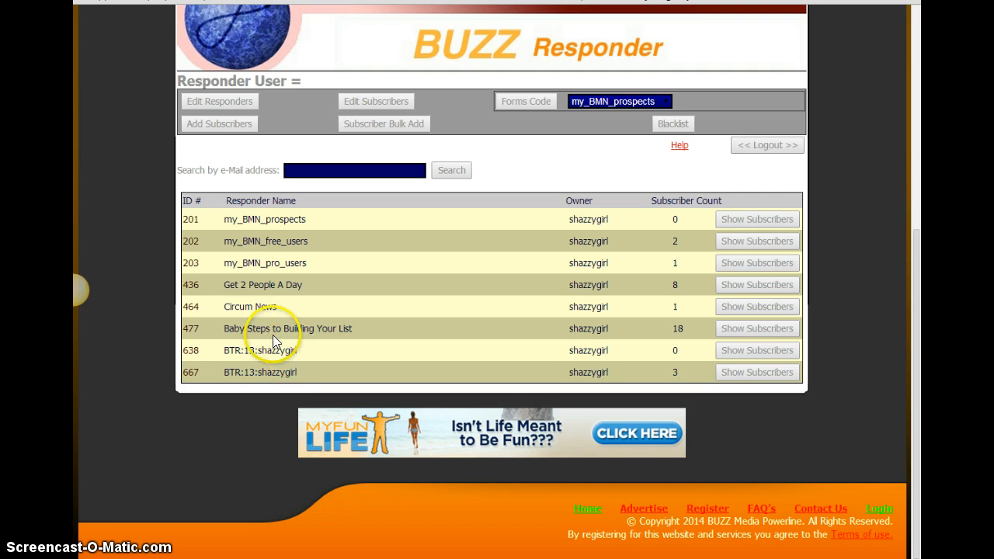
scroll(272, 337, "up", 4)
scroll(272, 337, "down", 4)
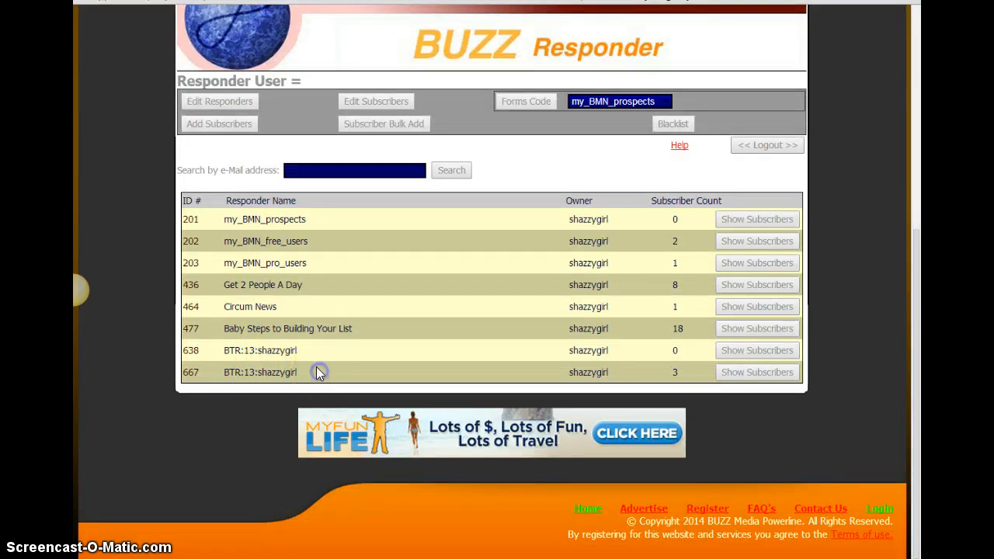
scroll(297, 349, "up", 3)
scroll(298, 342, "down", 1)
scroll(298, 339, "down", 2)
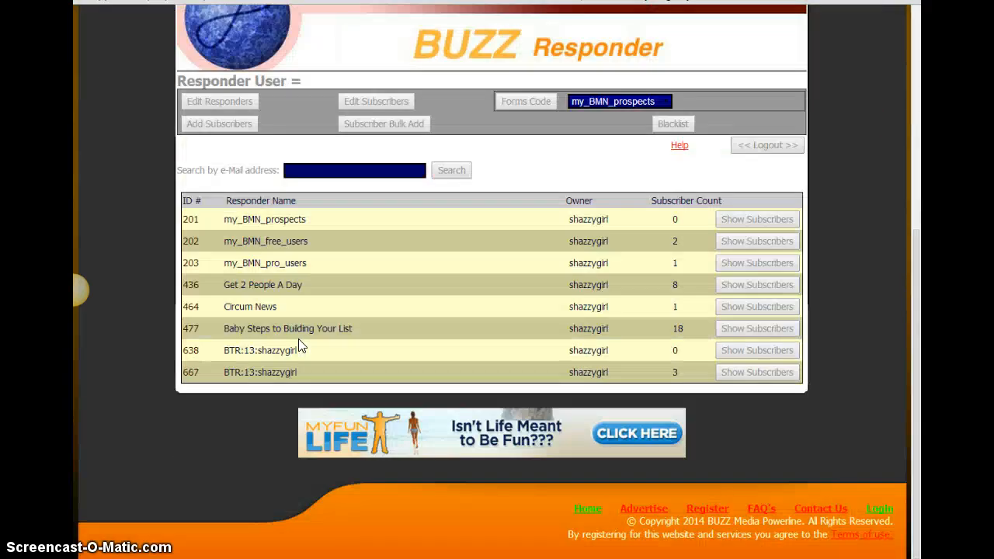
scroll(299, 338, "up", 5)
scroll(298, 338, "down", 4)
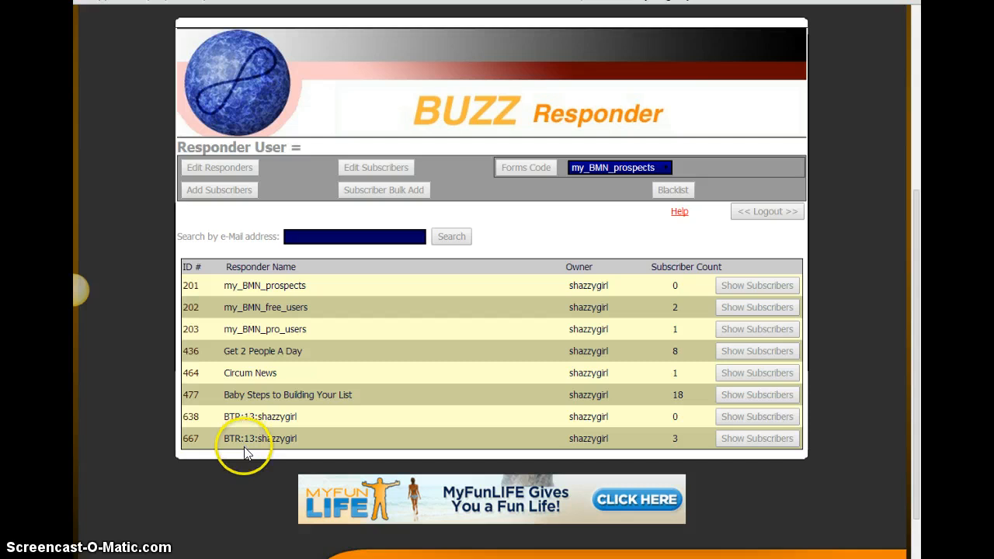
Open the list of editable responders and start creating a new responder
left_click(228, 170)
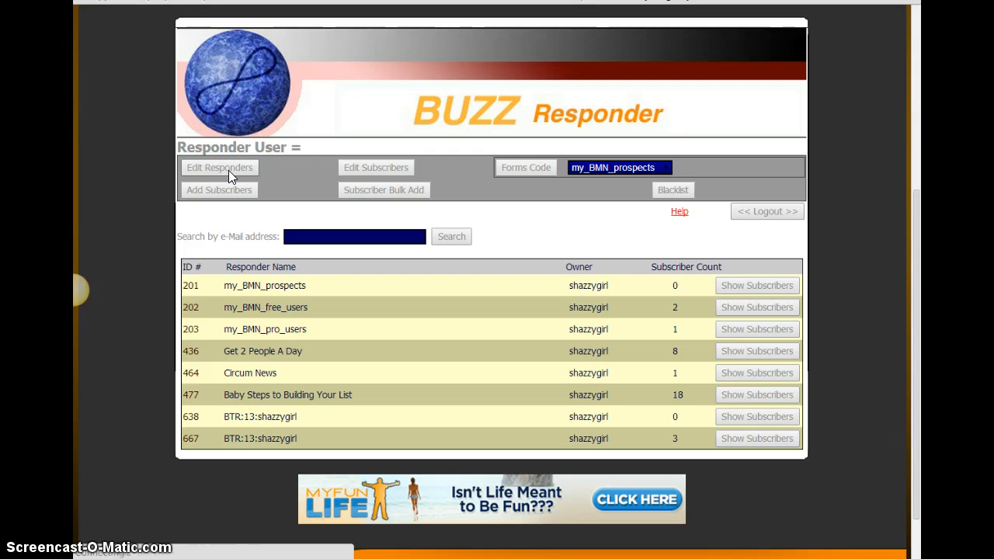
scroll(412, 324, "down", 4)
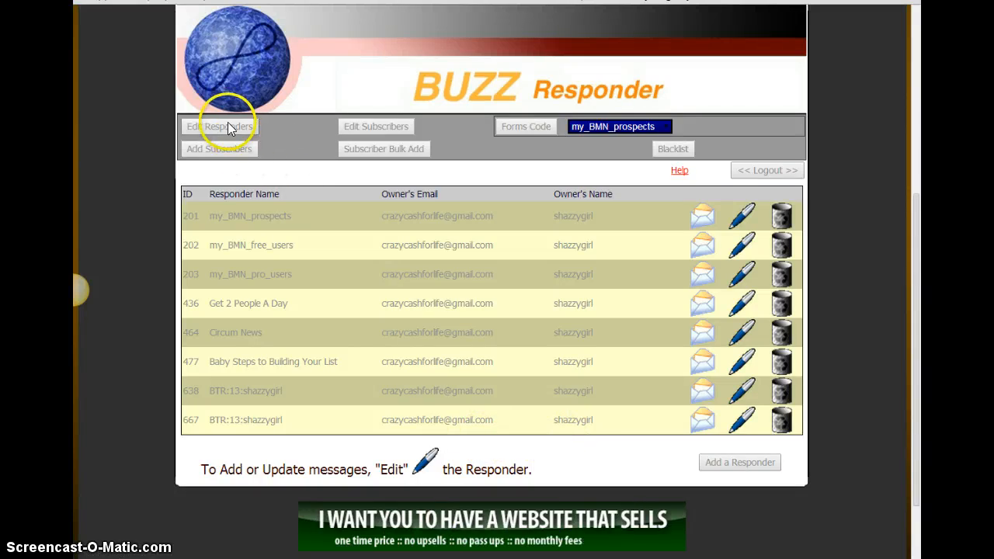
left_click(746, 461)
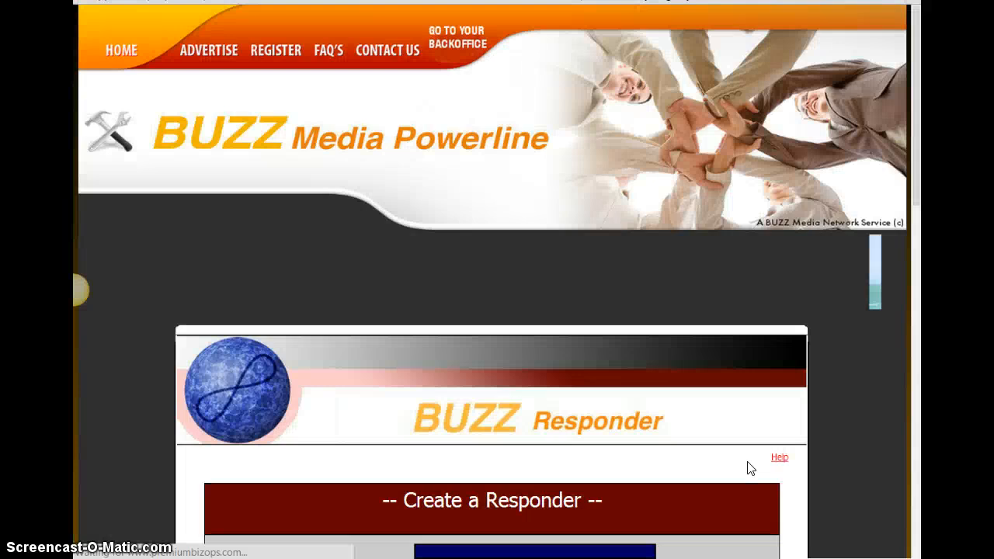
Name the new responder "BTR:12:" followed by the member's username
scroll(668, 452, "down", 3)
left_click(437, 288)
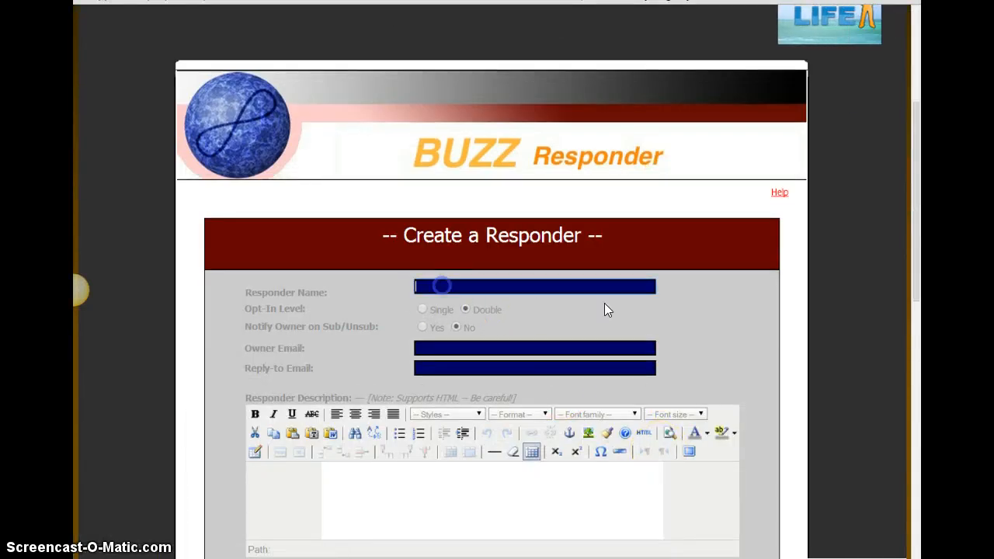
type("BTR:12:")
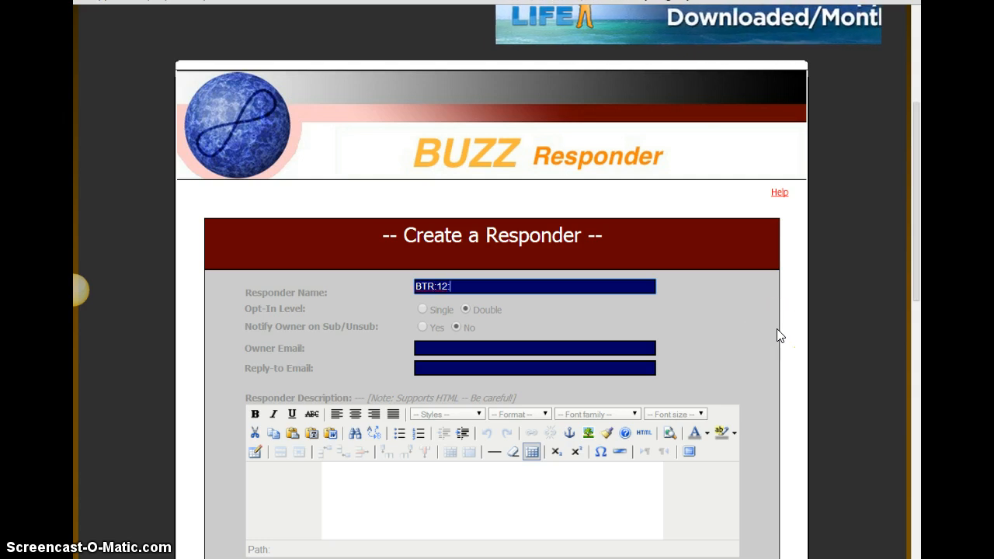
type("sha")
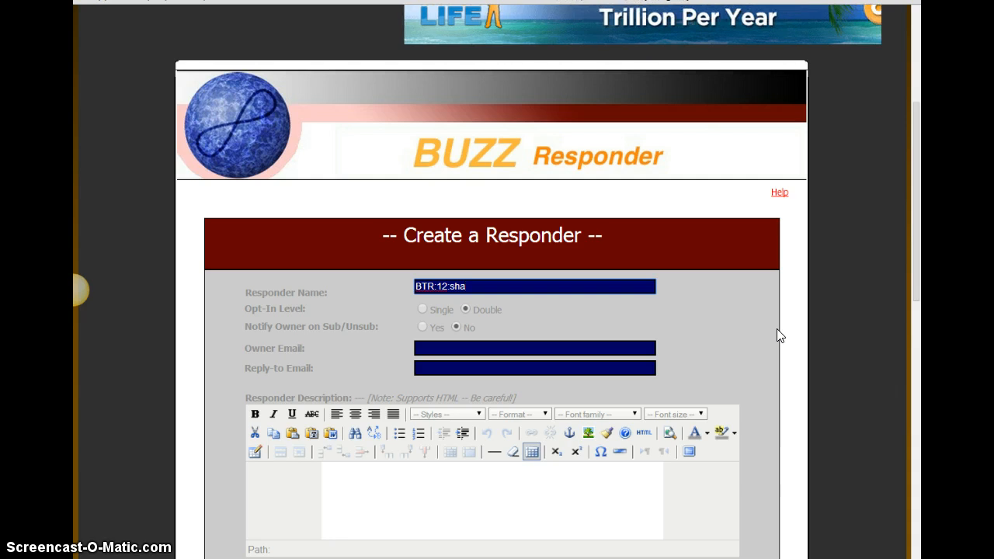
type("zzygirl")
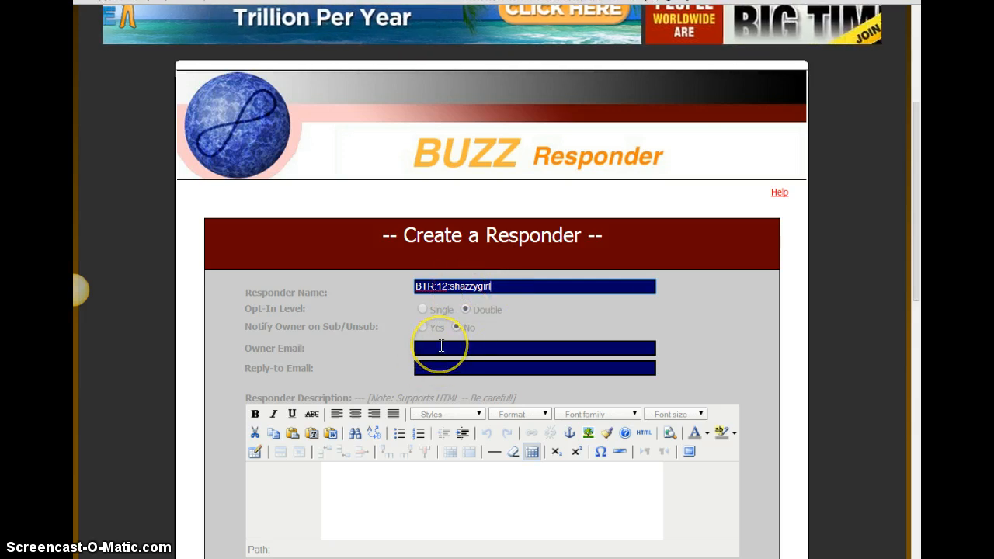
type("cc")
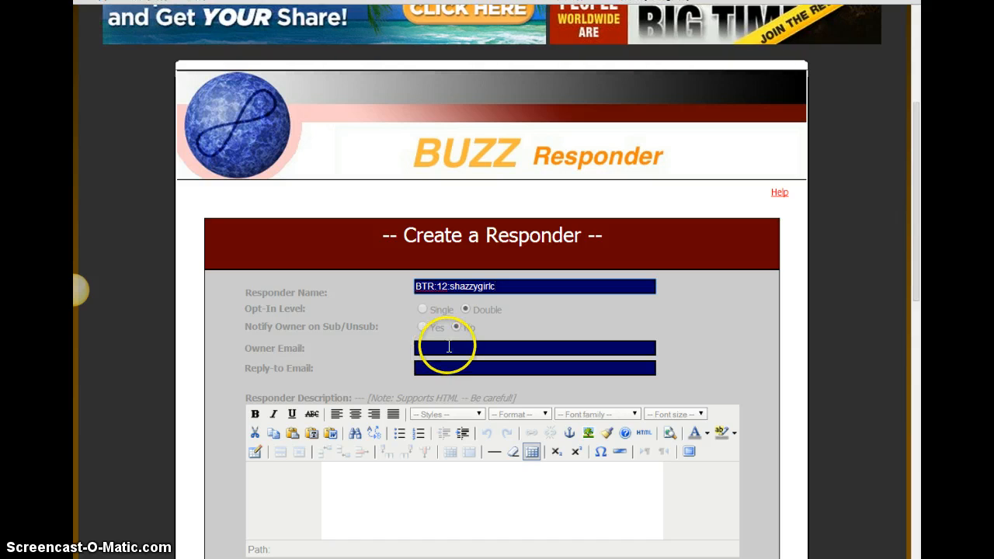
left_click_drag(502, 286, 492, 288)
key("BackSpace")
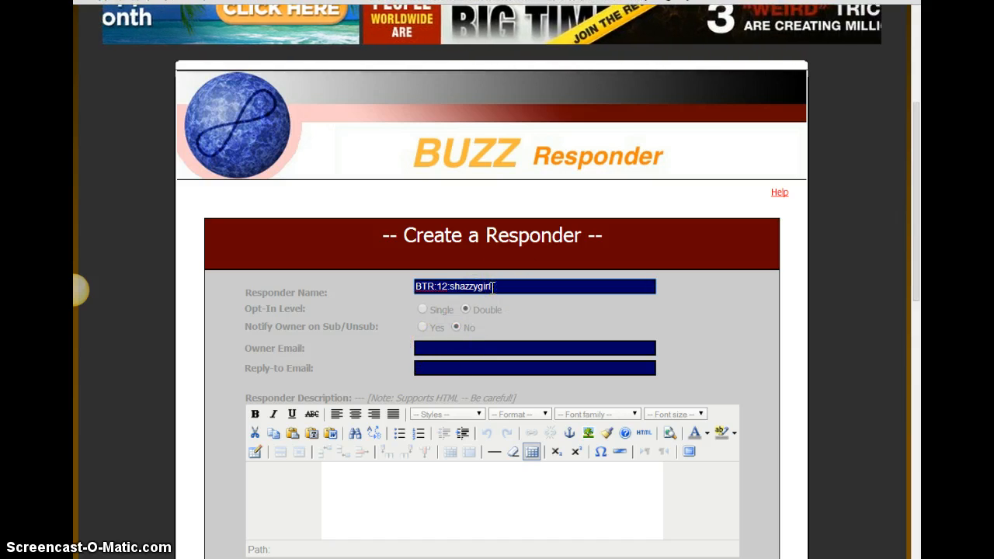
Fill in the owner e-mail and the reply-to e-mail with the owner's saved address
left_click(486, 335)
left_click(483, 345)
type("c")
left_click(472, 366)
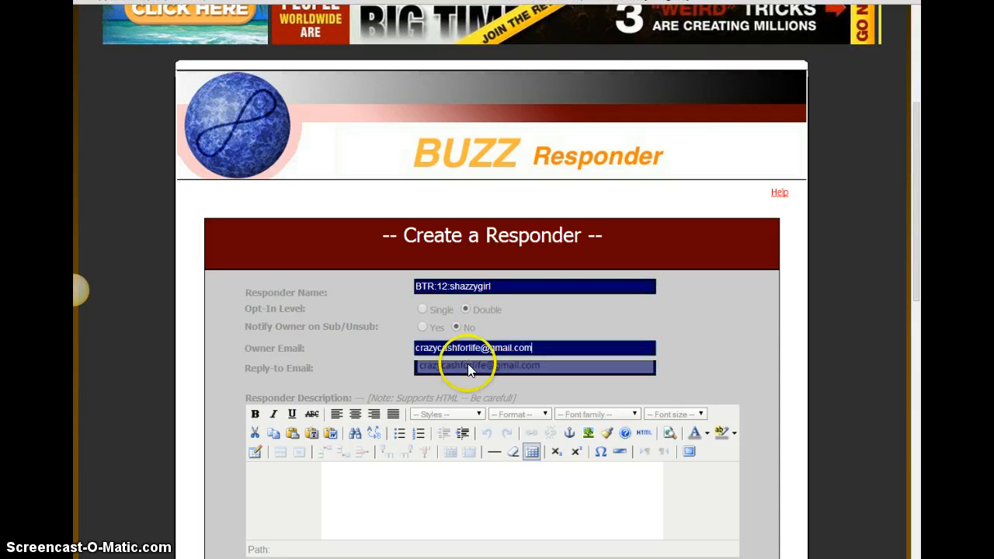
left_click(466, 368)
type("c")
left_click(465, 385)
Paste the copied globalnpn.com referral link as both the opt-in and the opt-out redirect URL
scroll(481, 393, "down", 5)
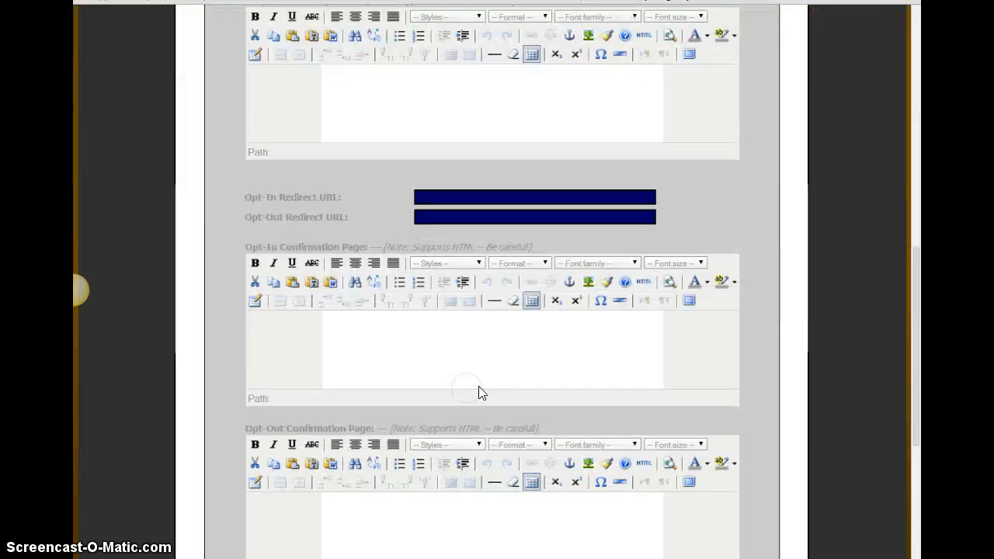
left_click(448, 214)
left_click(449, 197)
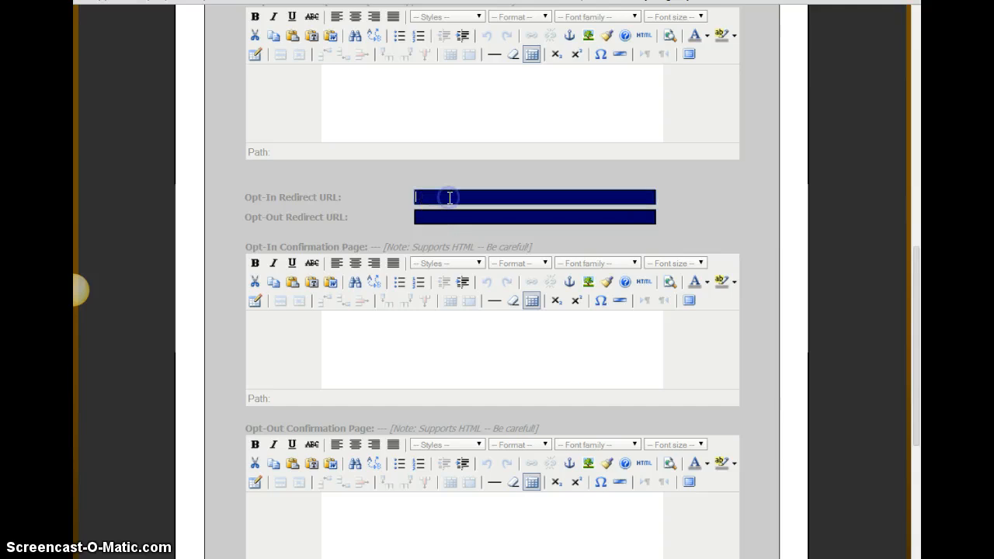
left_click(507, 200)
right_click(433, 197)
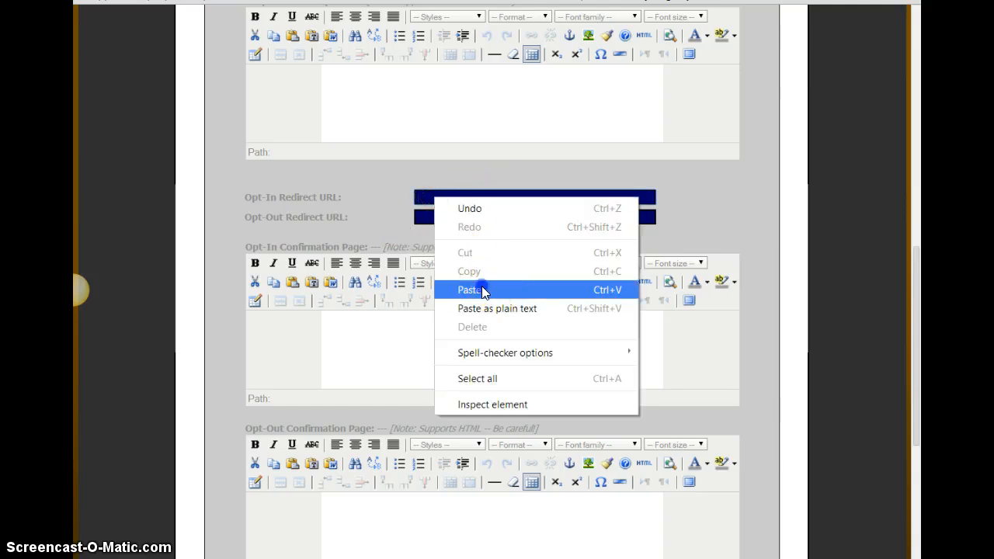
left_click(482, 289)
right_click(493, 217)
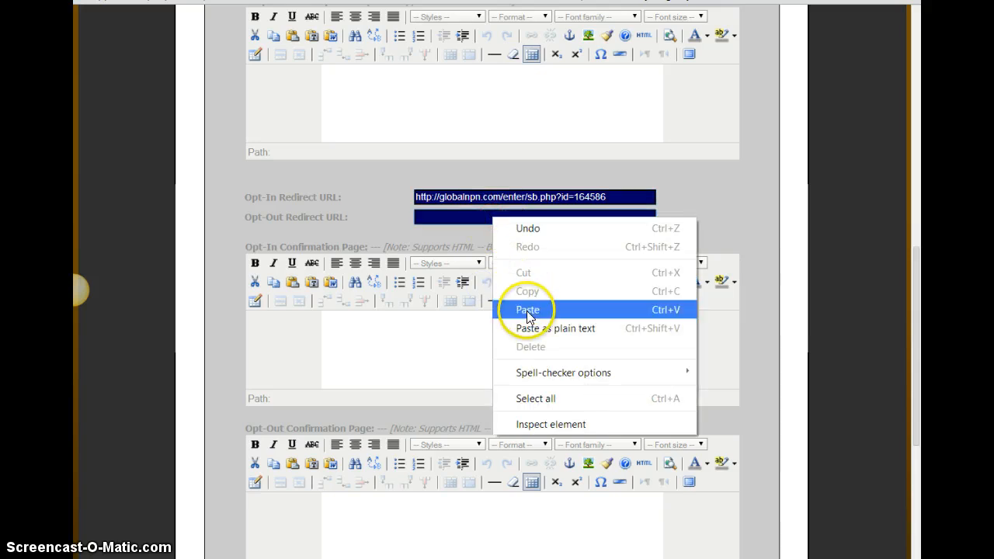
left_click(528, 310)
Leave the new responder form without saving and return to the responder list
scroll(537, 232, "down", 4)
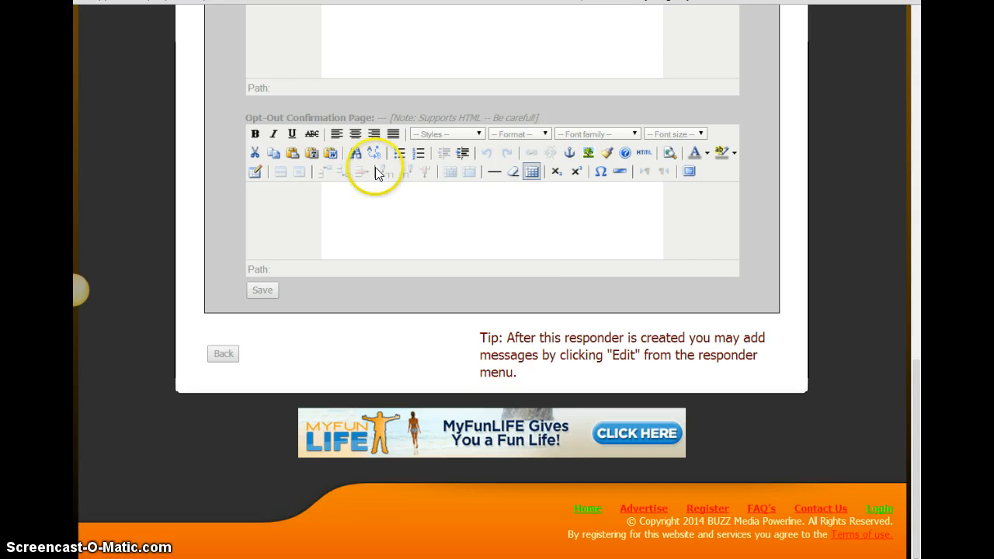
scroll(381, 113, "up", 2)
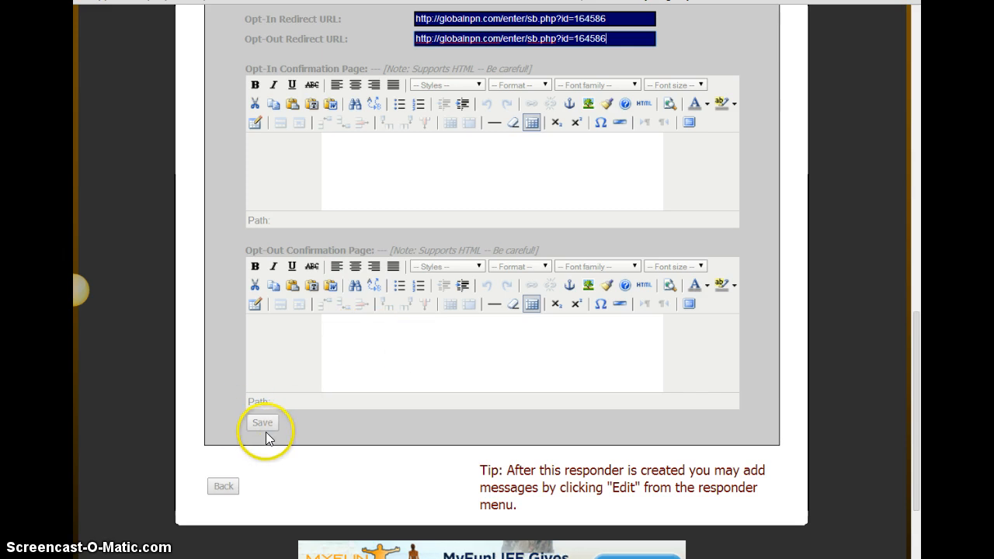
left_click(224, 486)
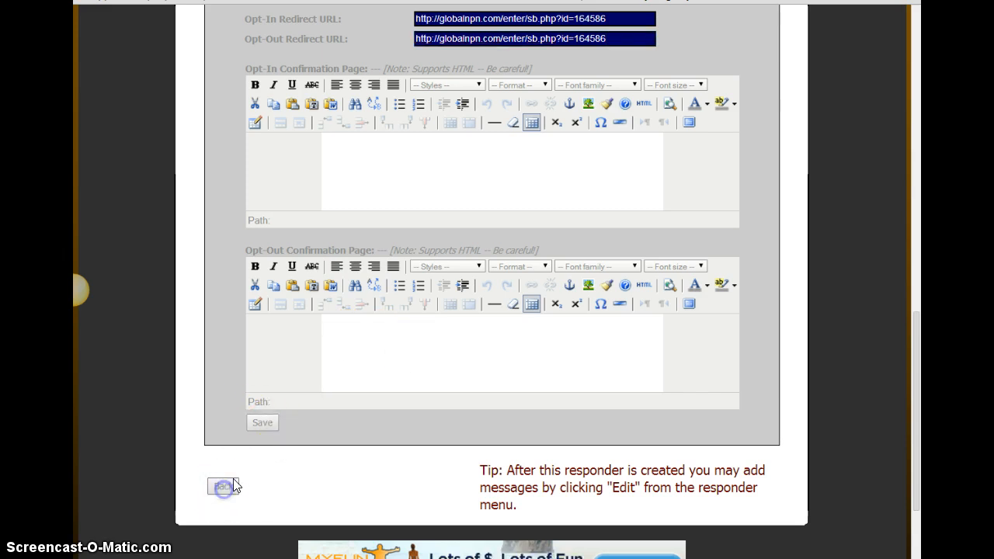
left_click(406, 344)
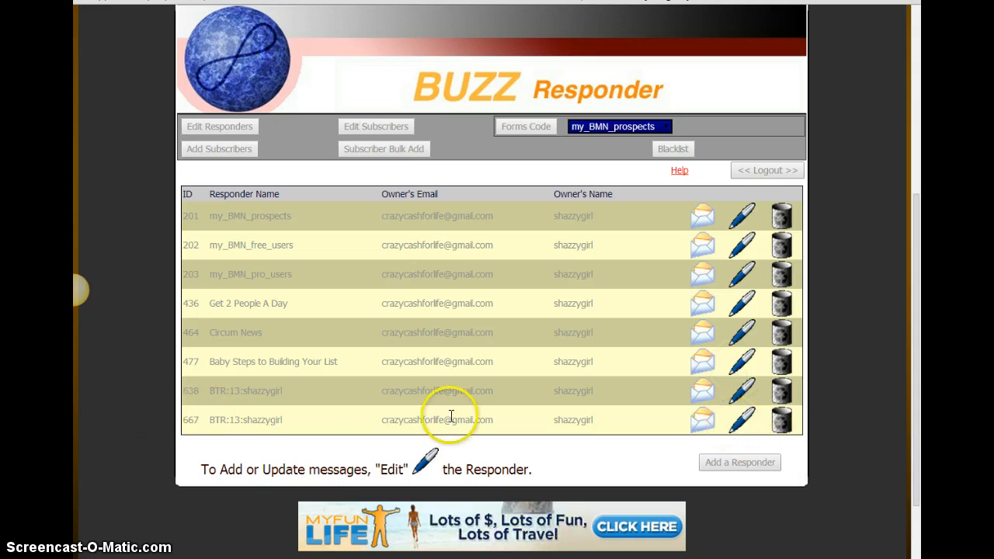
Open the BTR:13 responder with ID 667 for editing, and open its "[Insider Secrets] Welcome to Buzztrakr" message for changes
left_click(735, 425)
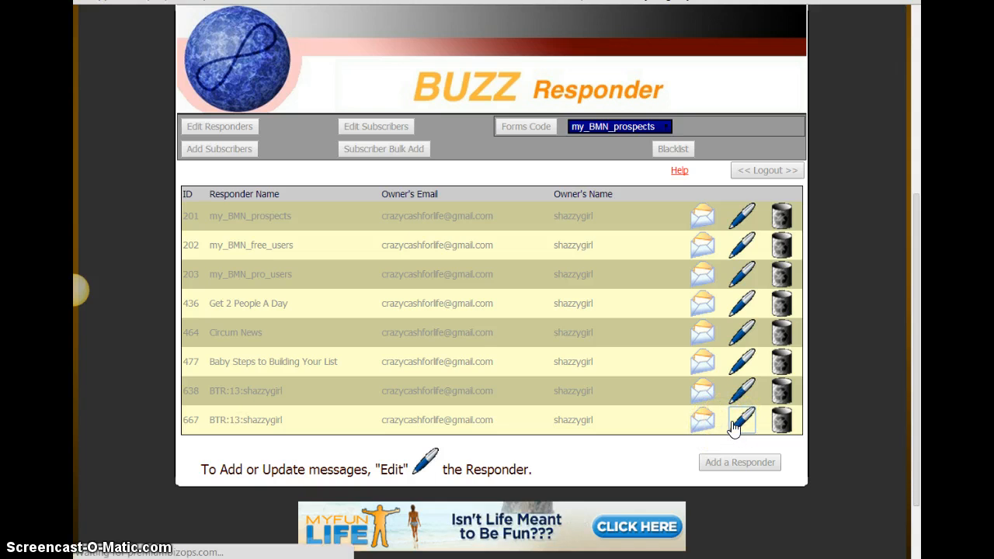
scroll(466, 371, "down", 6)
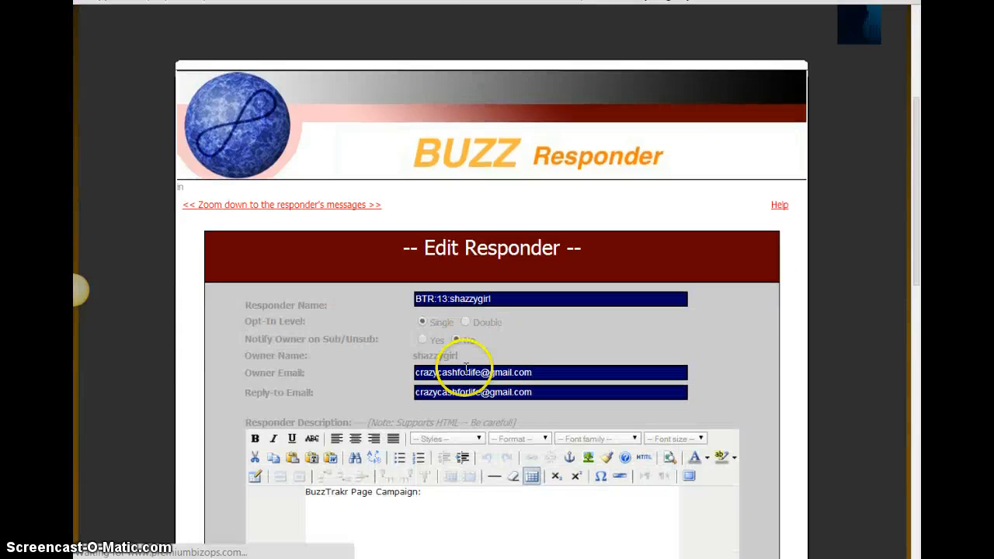
scroll(466, 371, "down", 8)
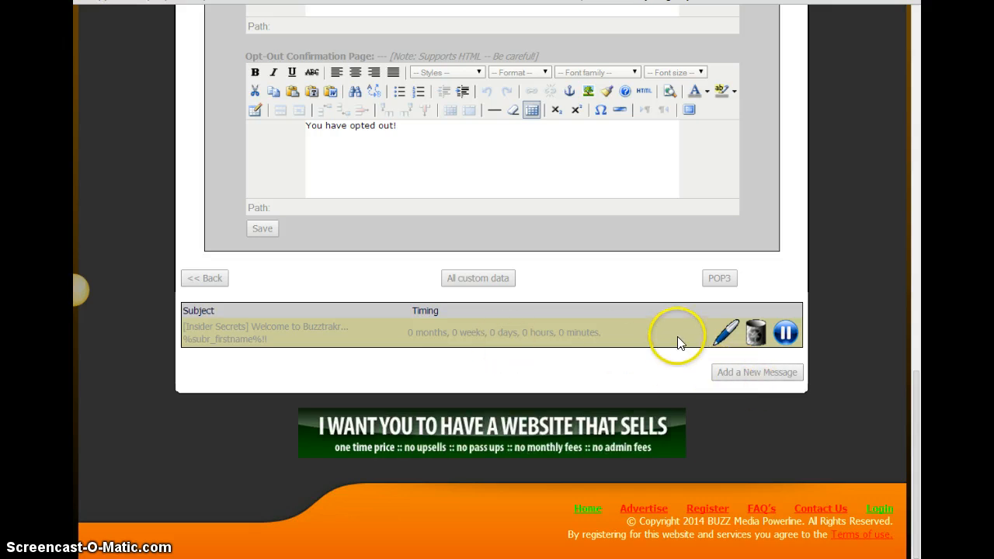
left_click(725, 336)
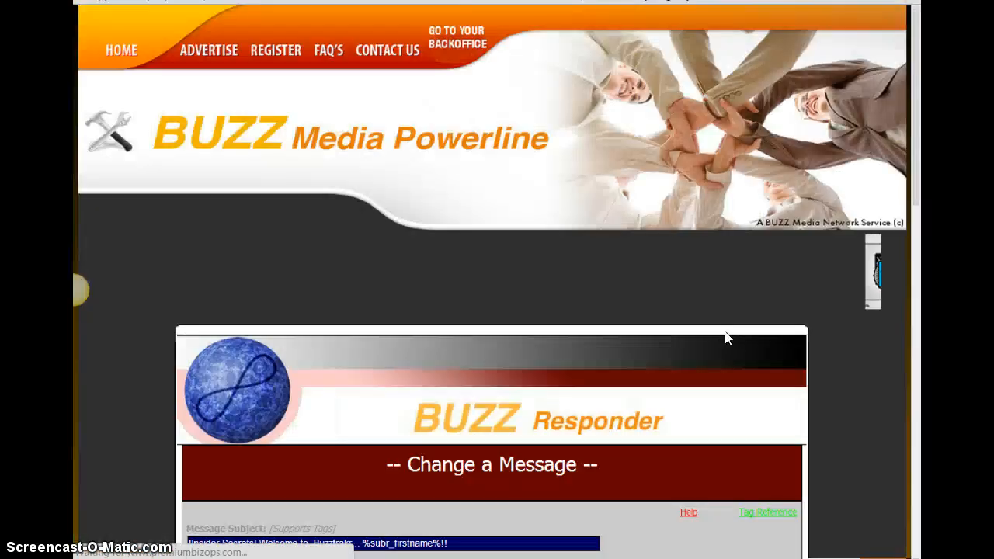
View the tag reference for the responder message's subscriber placeholders and close it
scroll(602, 344, "down", 5)
scroll(600, 340, "down", 3)
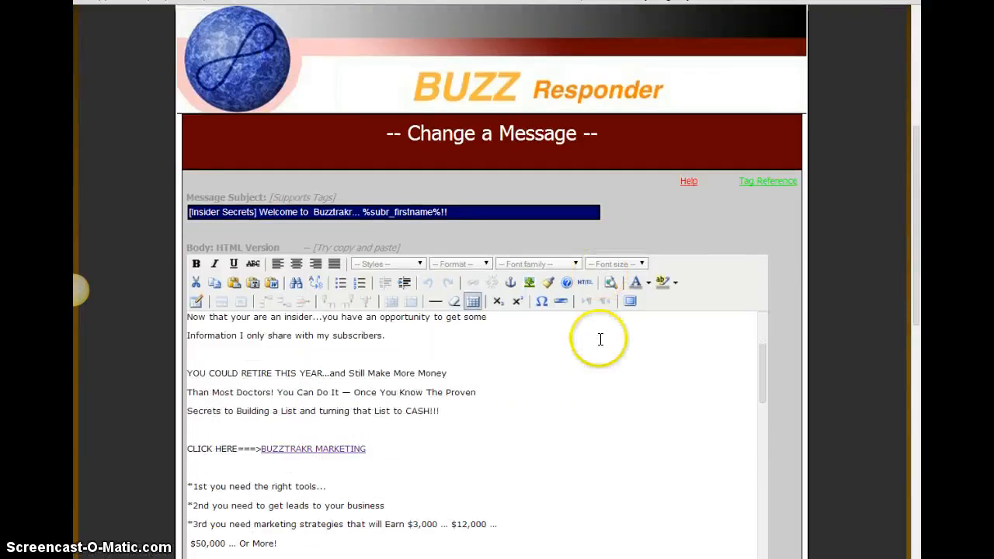
left_click(771, 184)
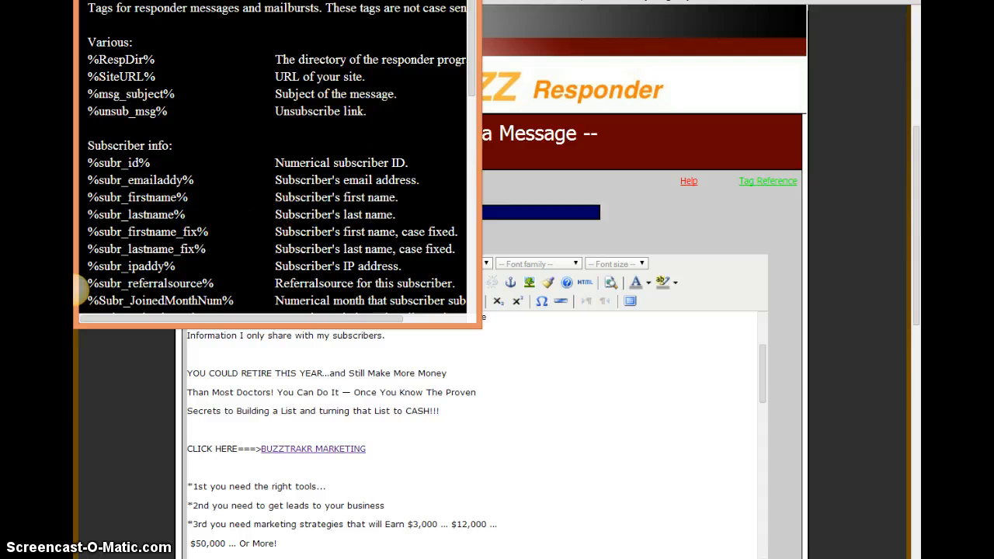
left_click(467, 1)
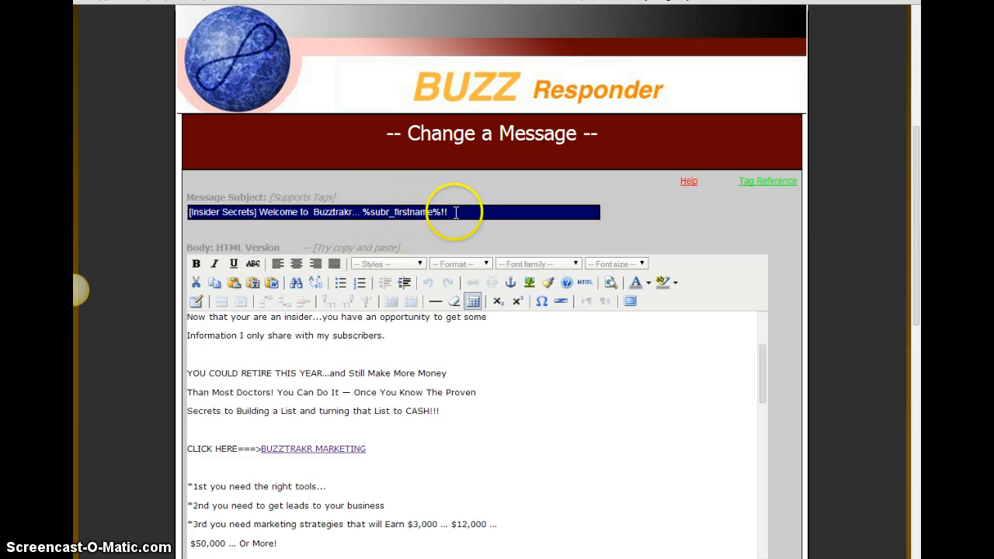
Review the HTML body of the welcome message, including its first-name tag and promotional links
scroll(433, 222, "down", 3)
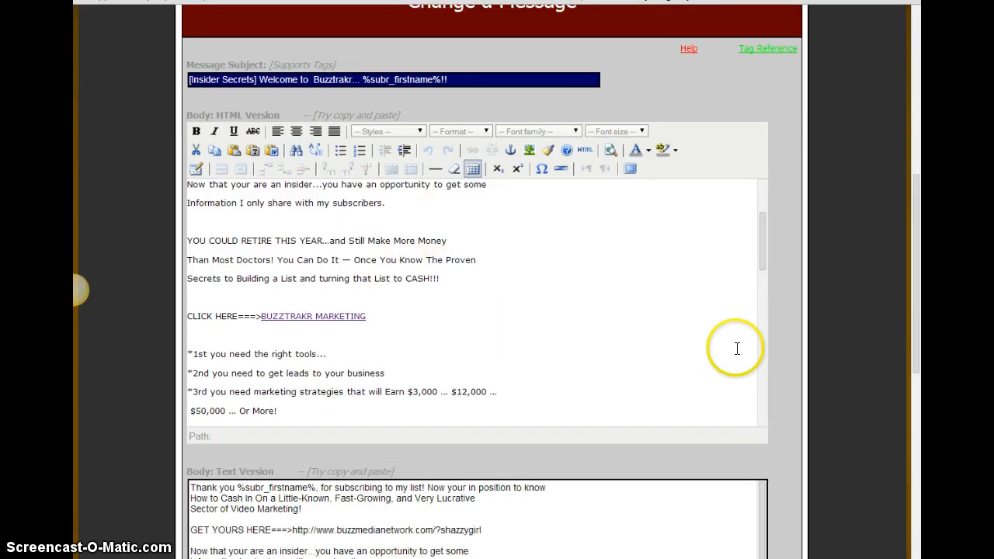
left_click_drag(761, 269, 763, 213)
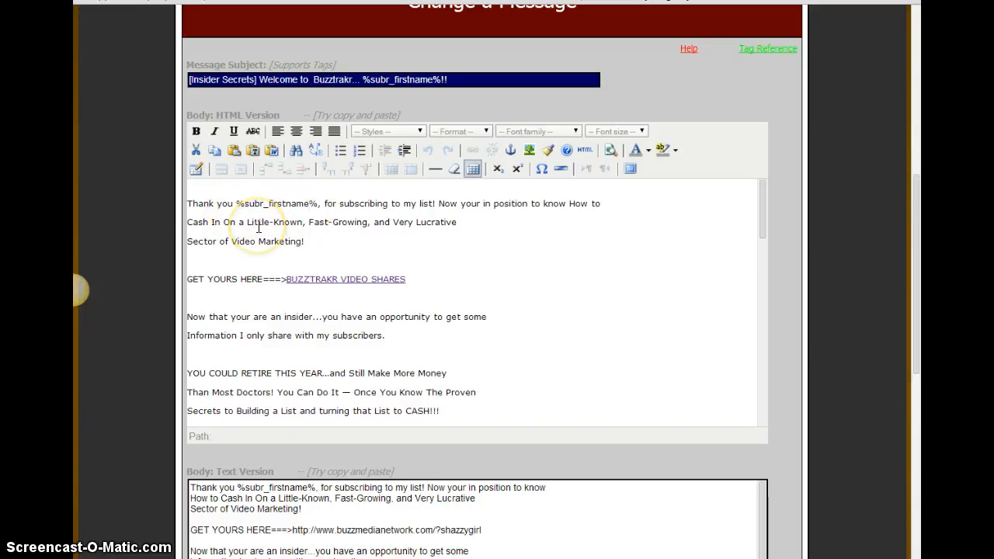
scroll(416, 250, "down", 3)
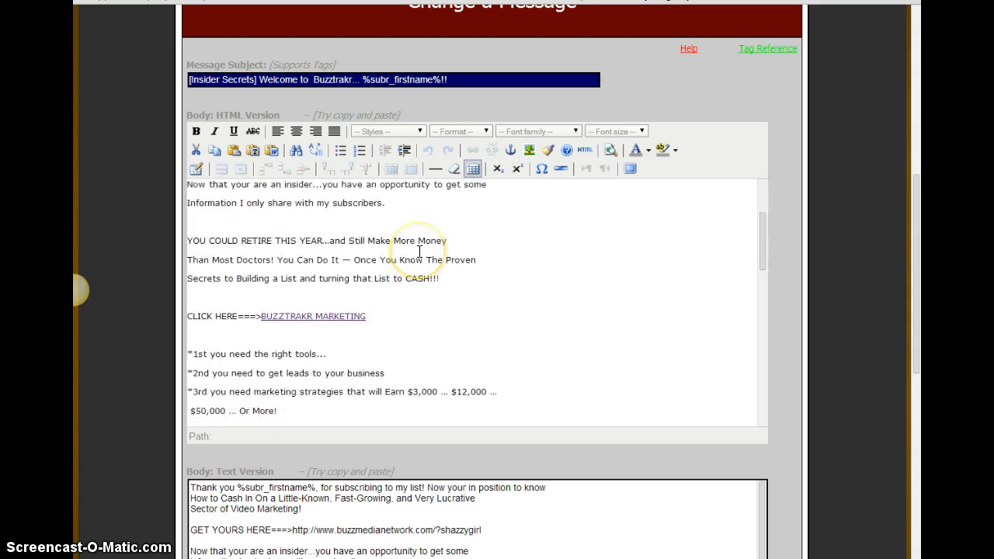
scroll(419, 251, "down", 6)
scroll(420, 251, "up", 10)
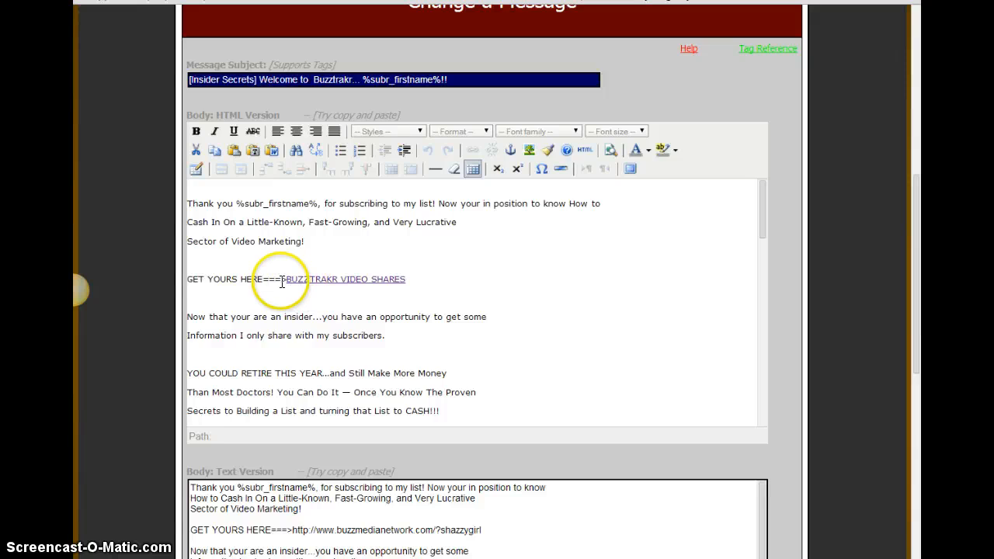
scroll(447, 287, "down", 4)
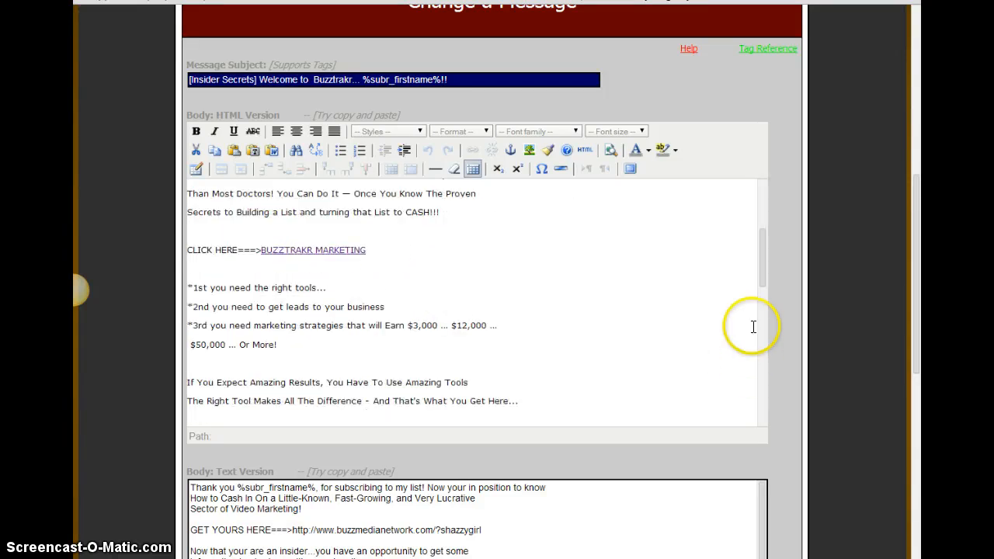
Switch to the "Buzztrakr swipes" Notepad file, review its promotional text and link, and minimise it without saving changes
left_click_drag(921, 272, 897, 362)
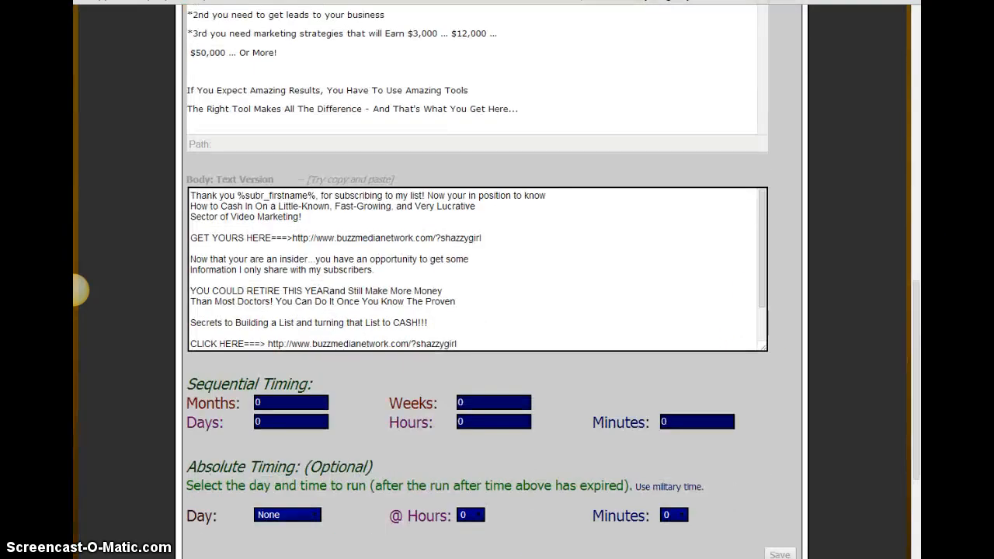
key("alt+Tab")
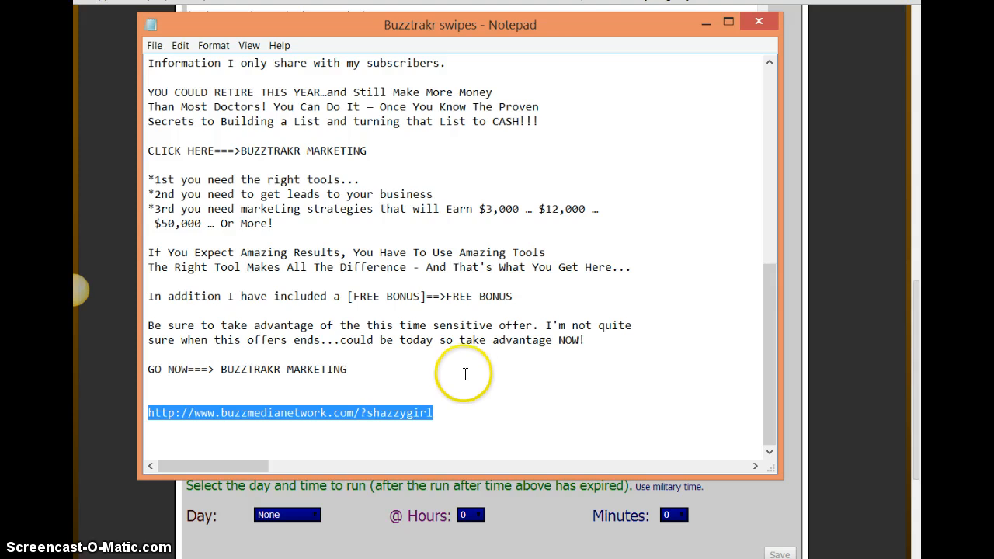
scroll(338, 332, "up", 2)
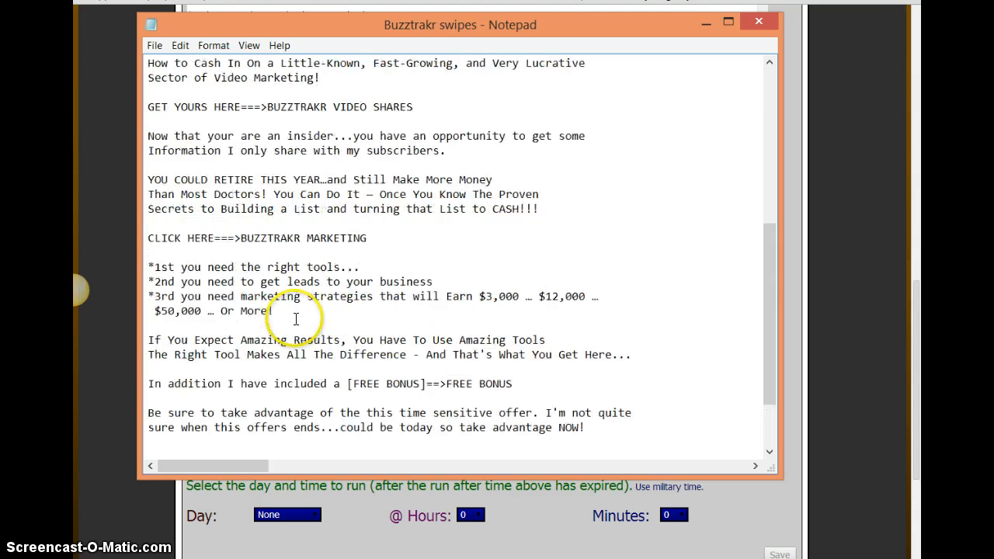
left_click(755, 23)
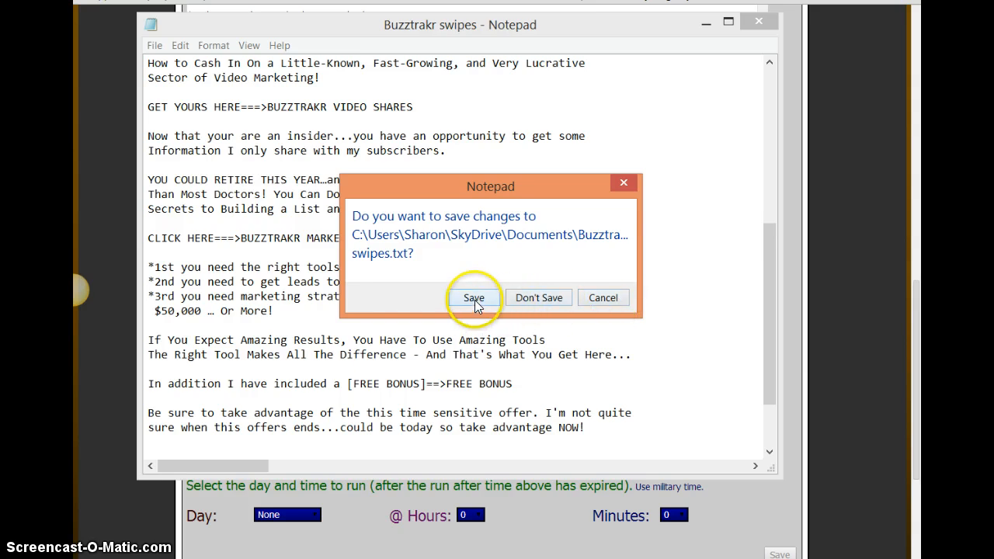
left_click(625, 183)
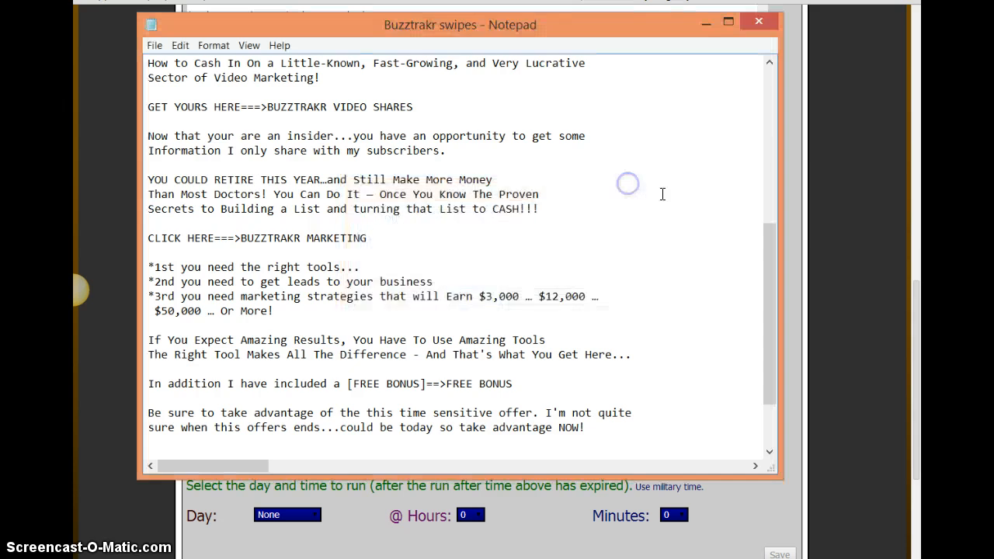
left_click(704, 24)
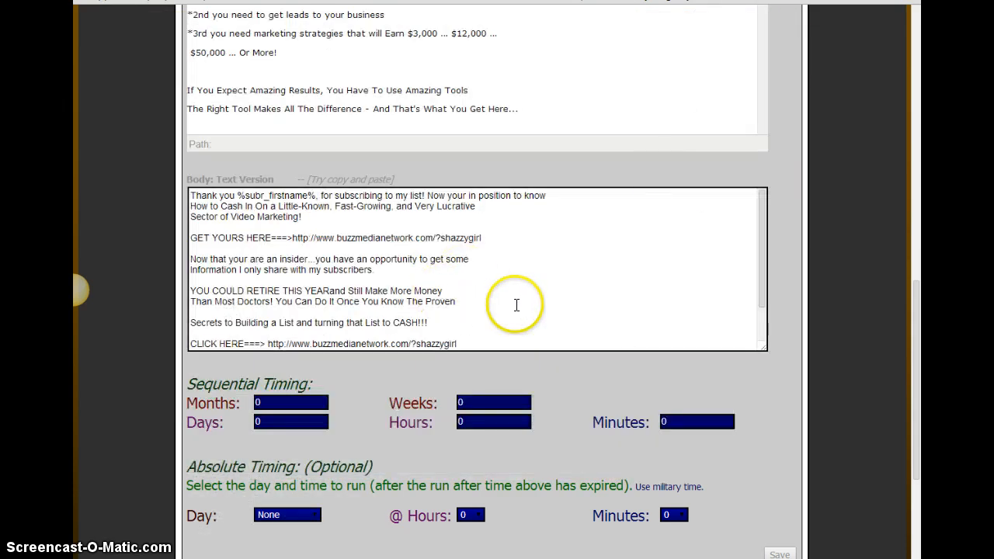
Compare the text version of the message body with the HTML version, including its written-out link URLs
scroll(434, 315, "up", 3)
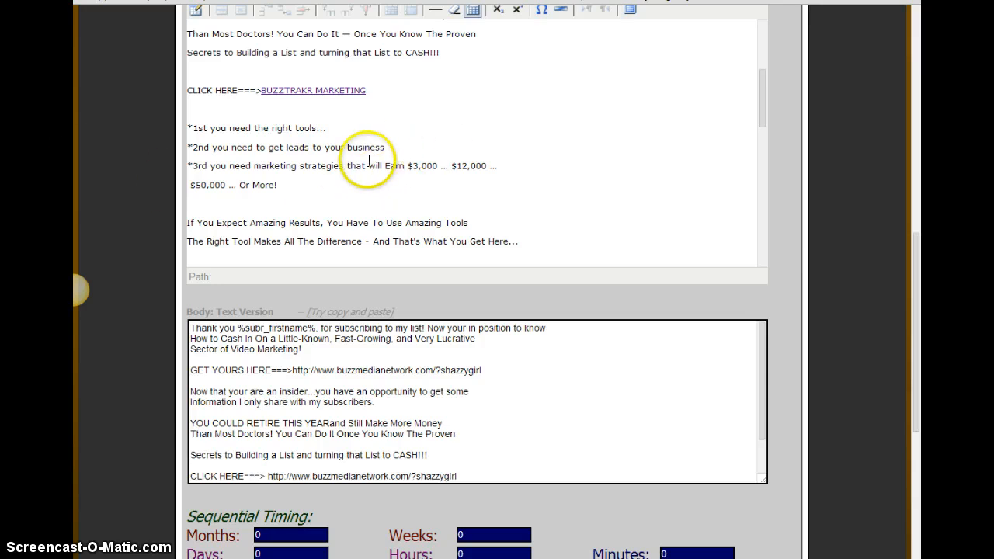
scroll(380, 171, "up", 3)
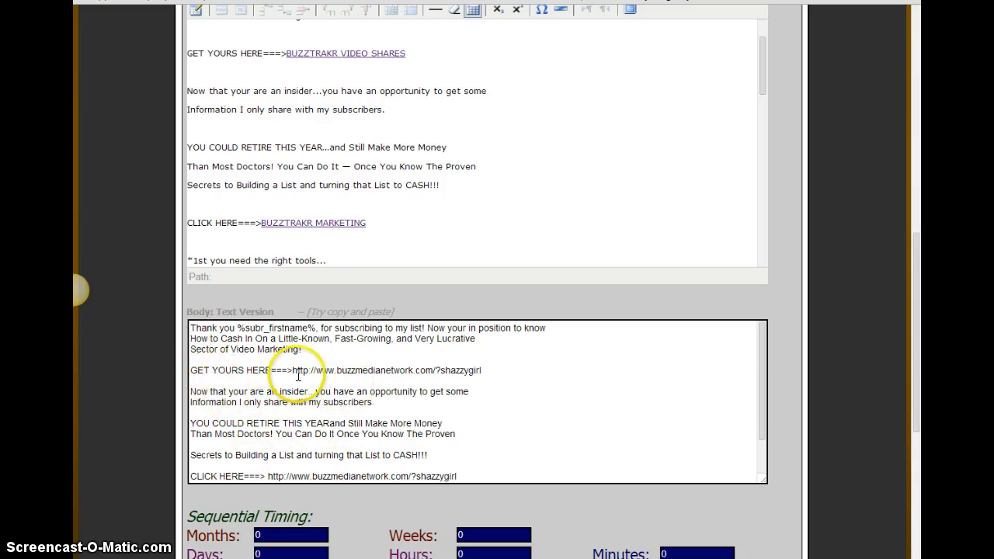
scroll(515, 394, "down", 2)
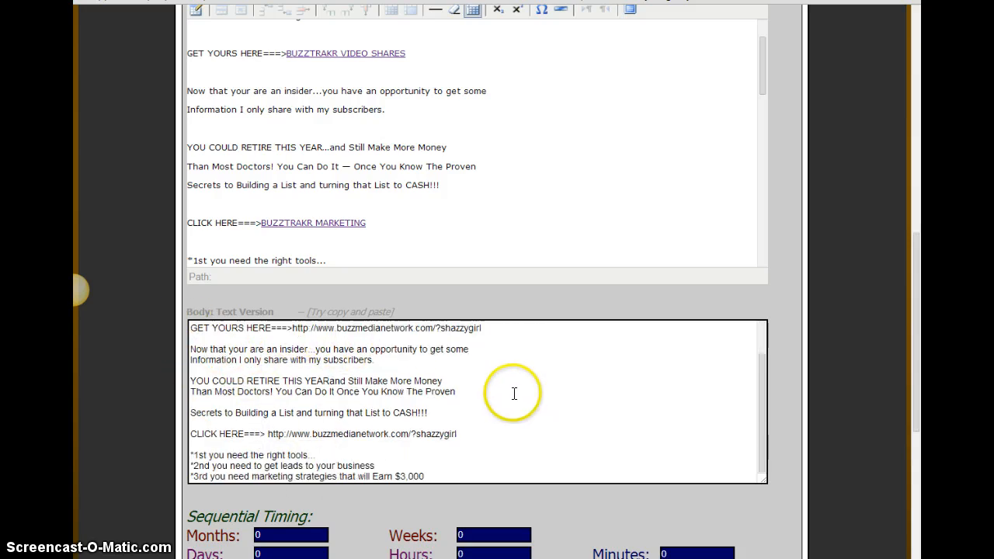
scroll(321, 405, "down", 2)
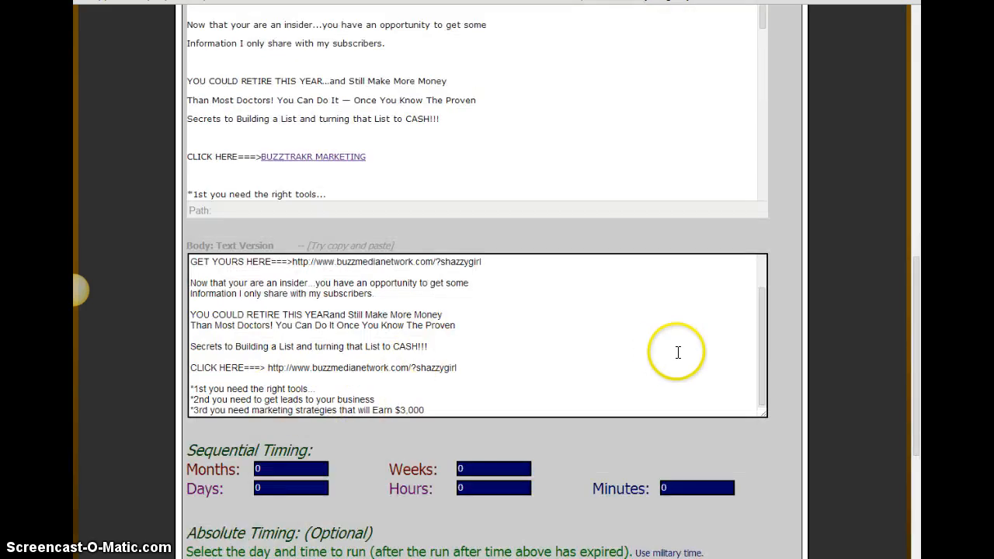
left_click(764, 342)
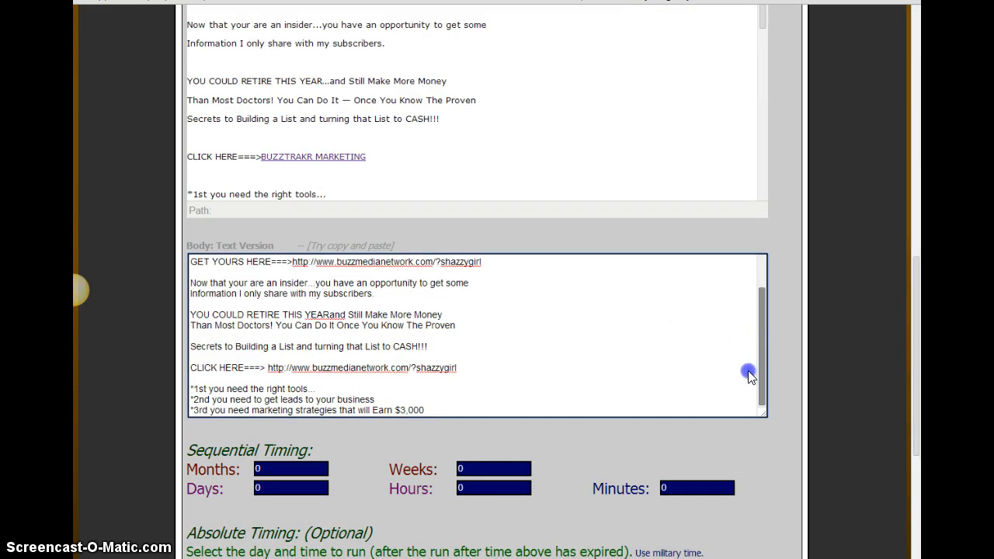
left_click(753, 393)
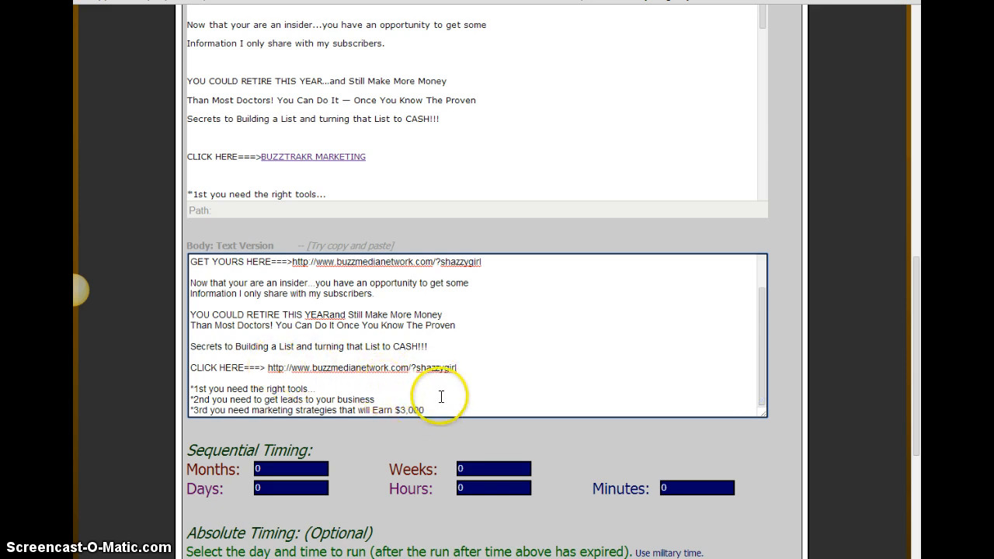
left_click_drag(761, 384, 746, 443)
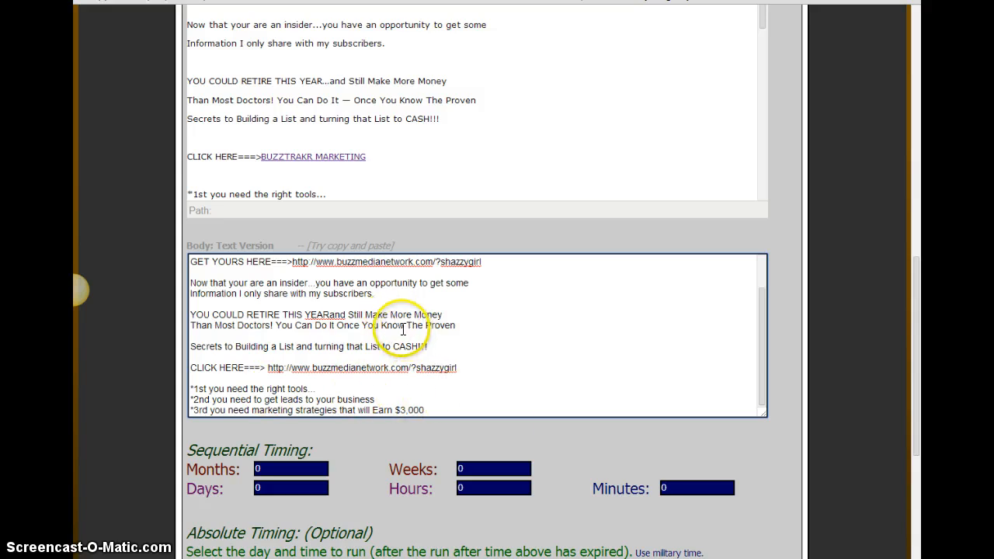
scroll(403, 330, "up", 2)
left_click(921, 299)
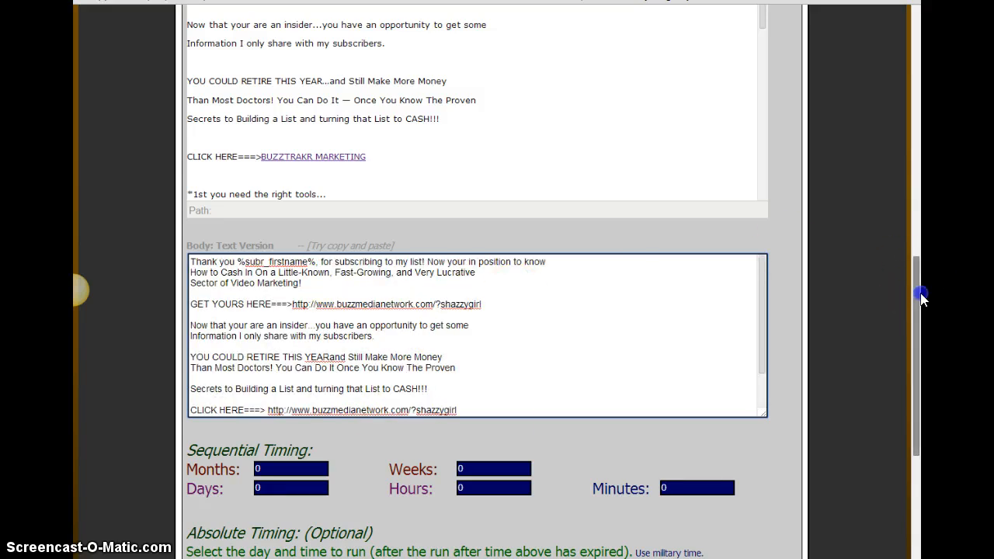
Review the HTML body from the greeting down to the signature, social icons and %unsub_msg% tag
left_click_drag(921, 299, 921, 186)
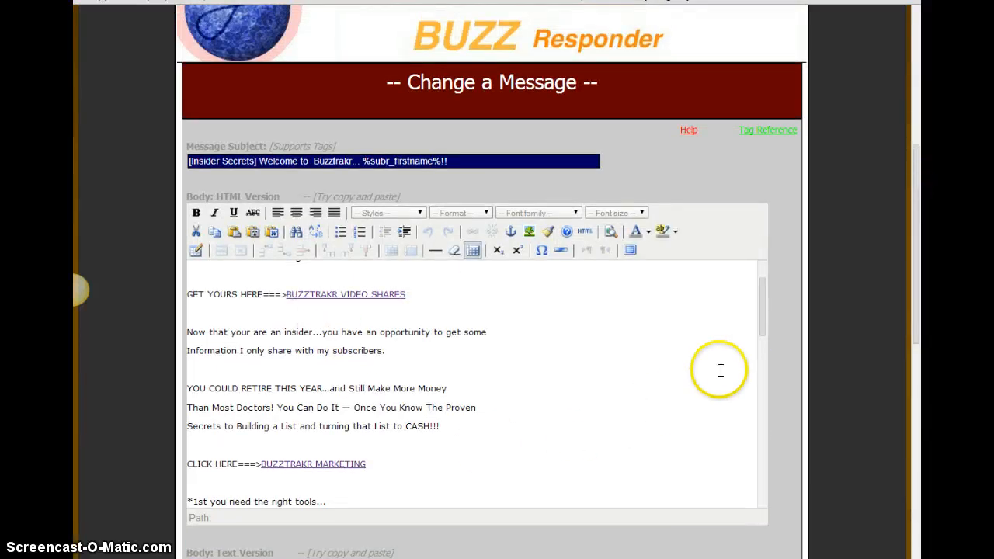
left_click_drag(766, 321, 767, 285)
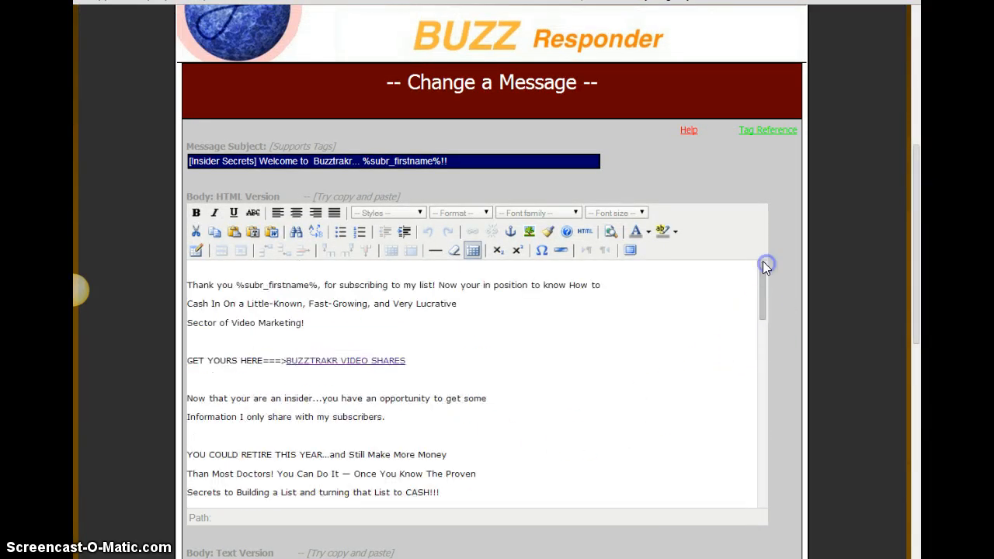
scroll(370, 360, "down", 10)
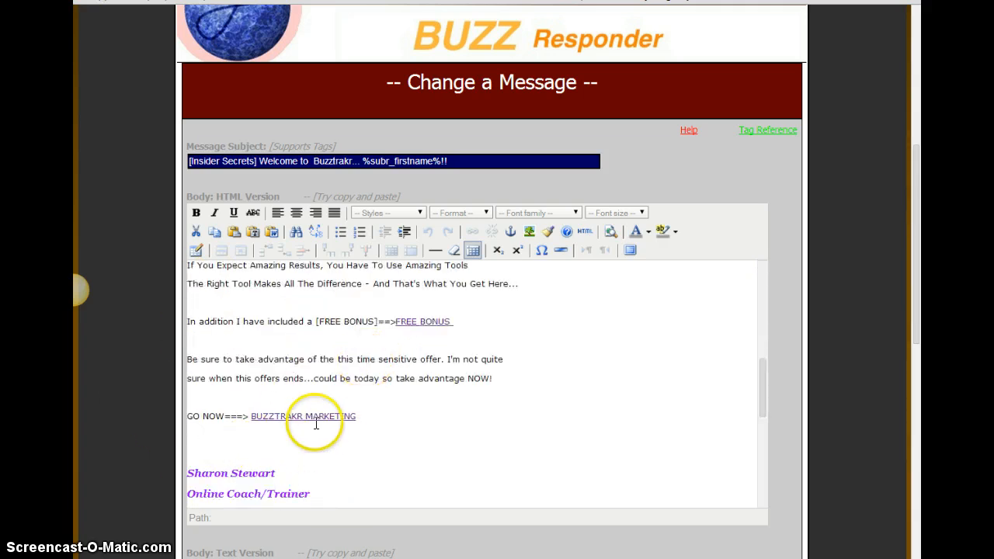
scroll(377, 406, "down", 5)
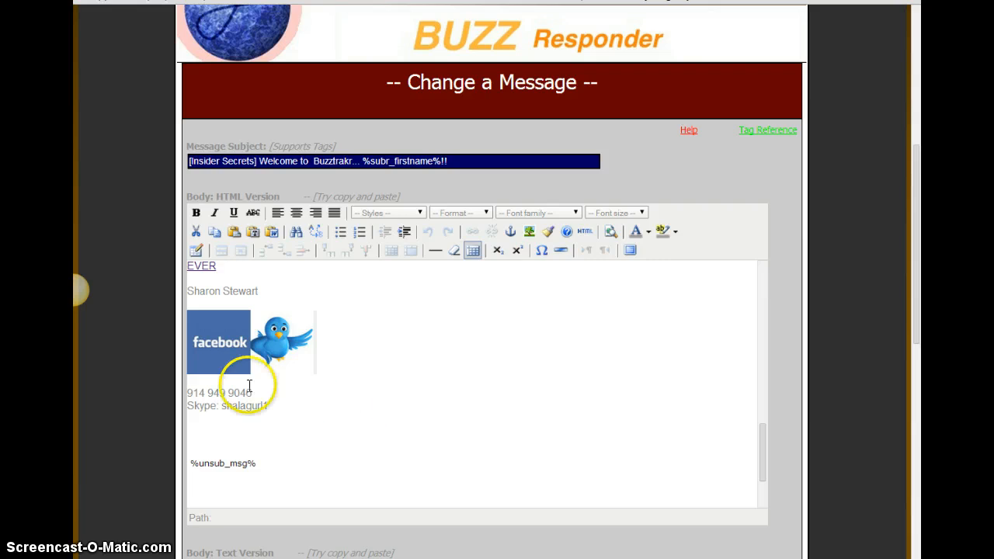
scroll(360, 332, "up", 3)
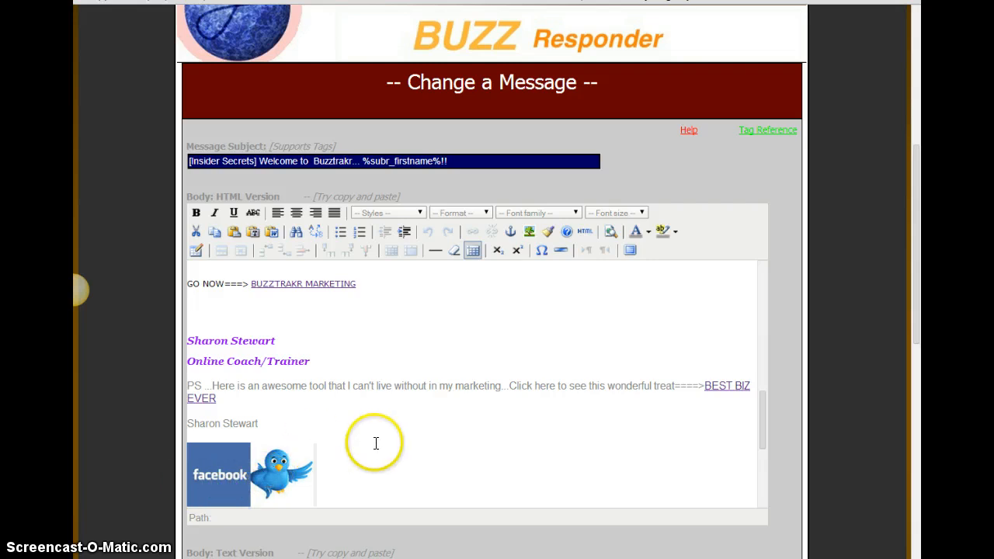
scroll(377, 443, "down", 3)
scroll(285, 401, "up", 2)
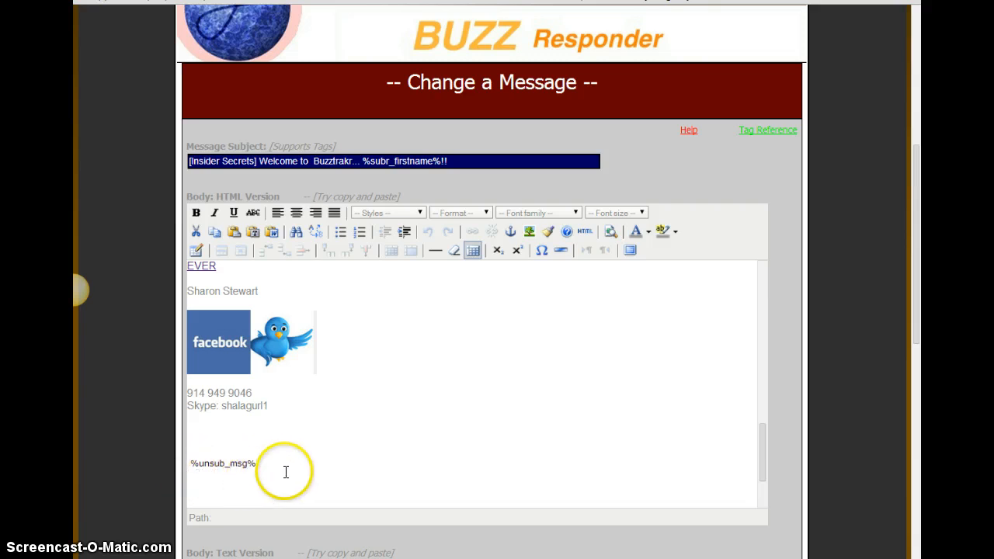
scroll(299, 465, "up", 3)
scroll(305, 462, "up", 1)
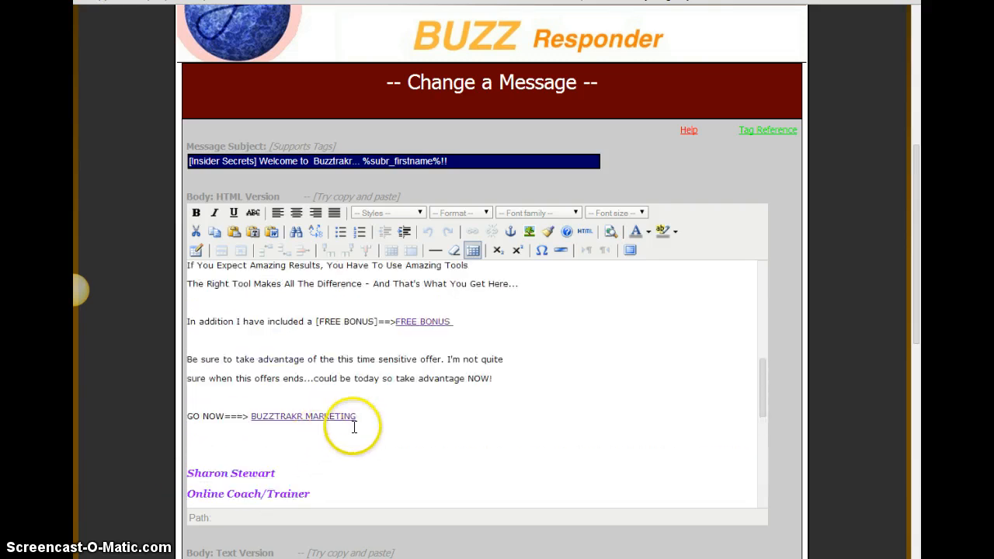
scroll(303, 414, "down", 6)
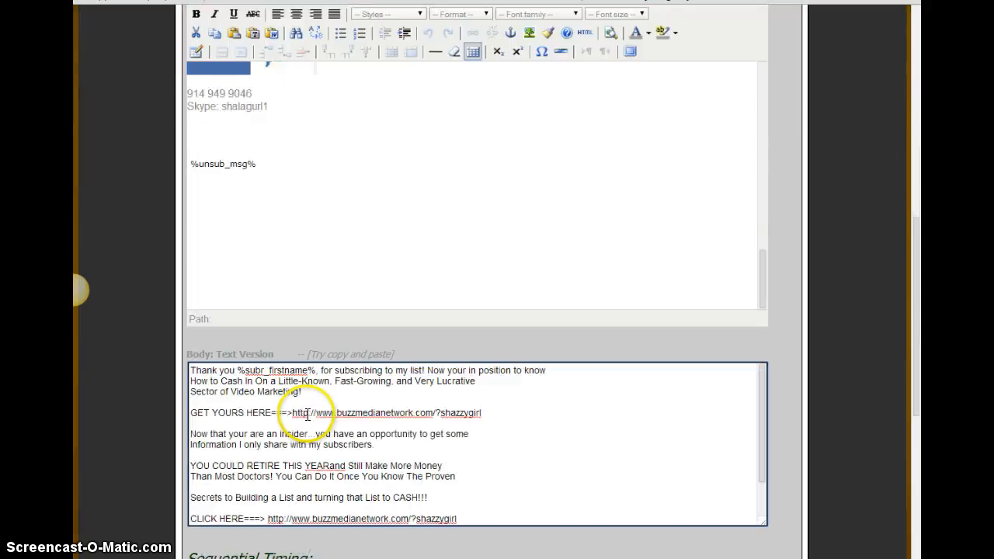
Inspect the link settings of the BUZZTRAKR VIDEO SHARES text in the HTML body and close them without changes
middle_click(532, 264)
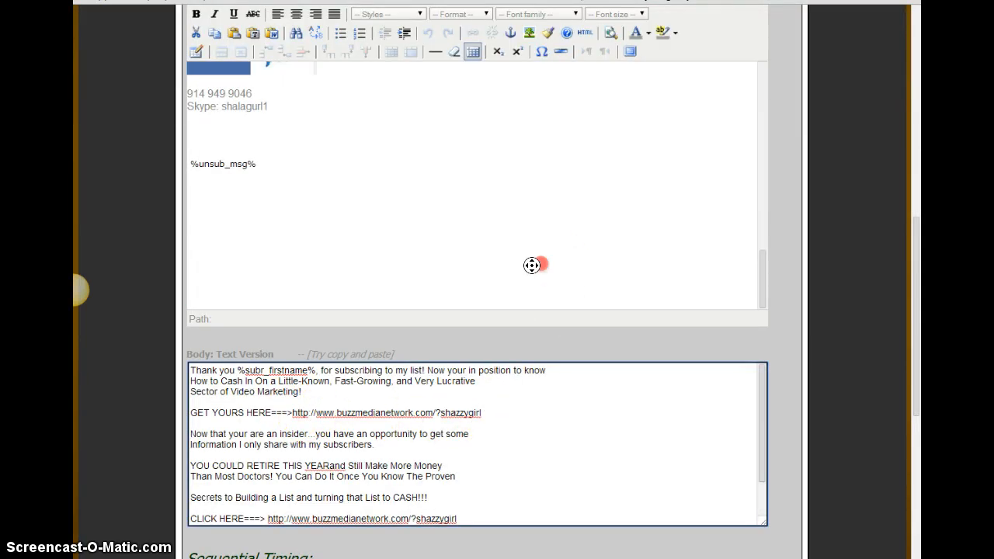
left_click(544, 142)
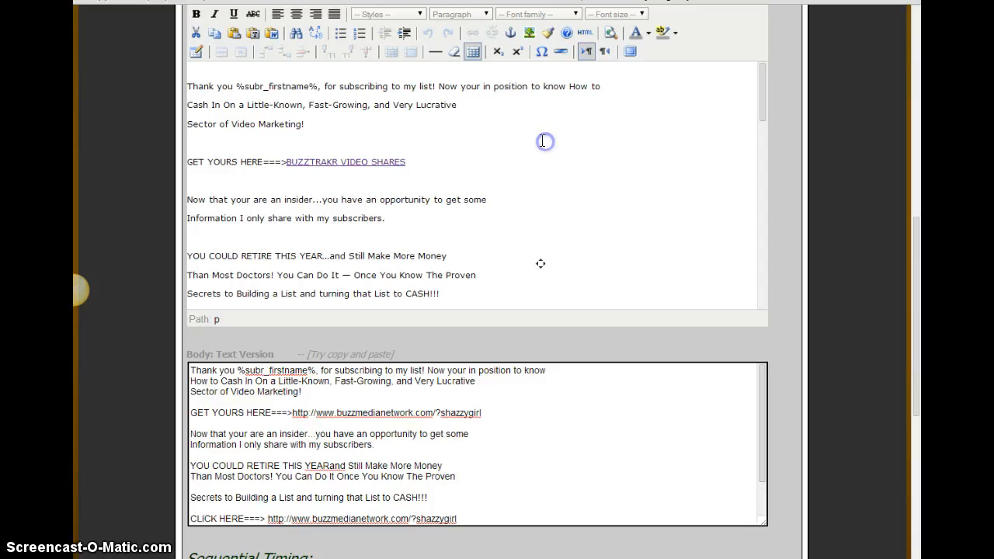
left_click(410, 163)
left_click_drag(409, 162, 289, 161)
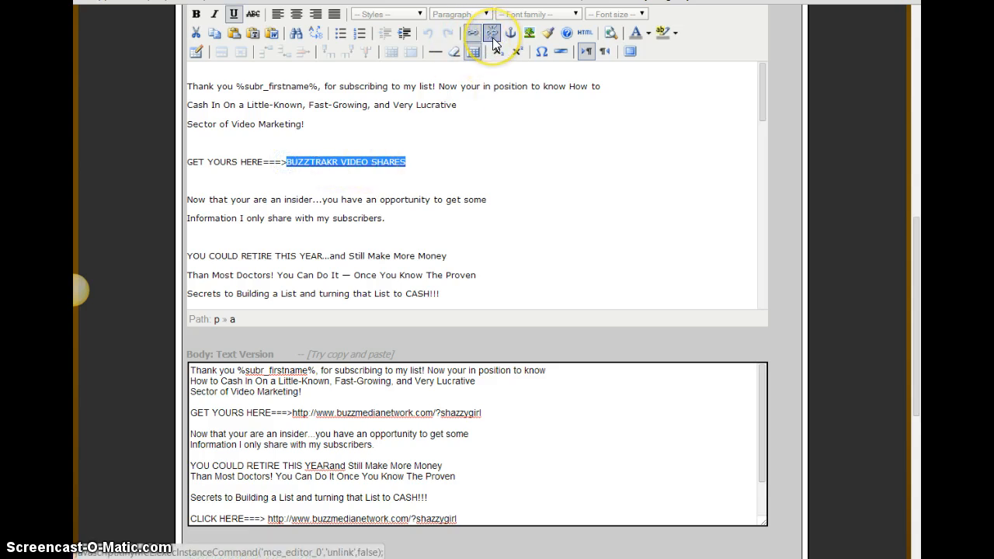
left_click(471, 36)
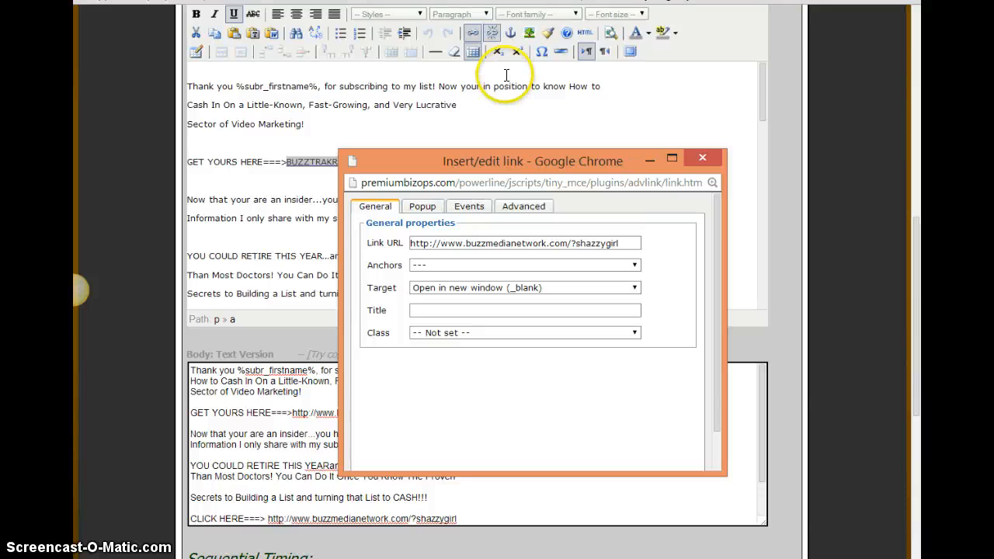
left_click(700, 159)
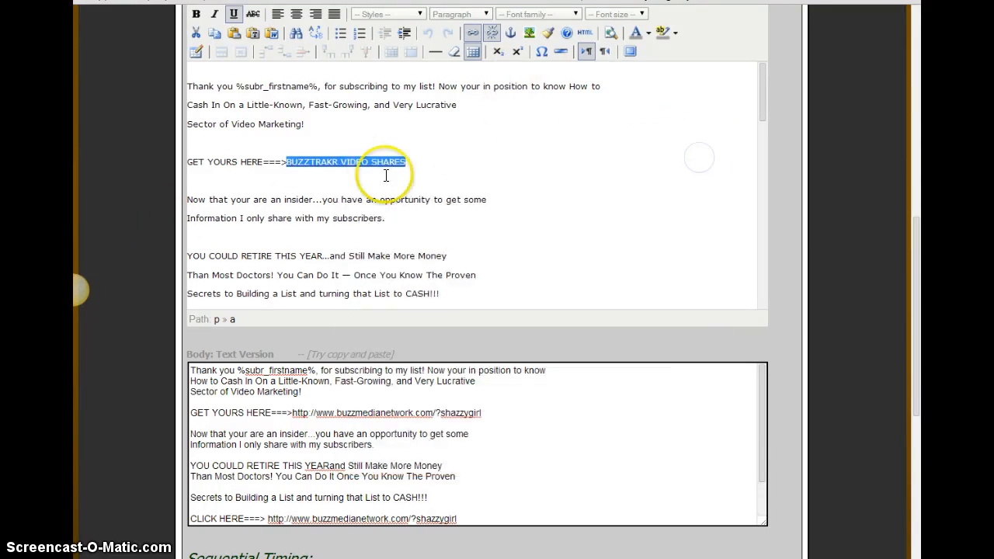
left_click(461, 181)
Check the remaining HTML body and the timing settings, and save the welcome message
scroll(476, 179, "up", 2)
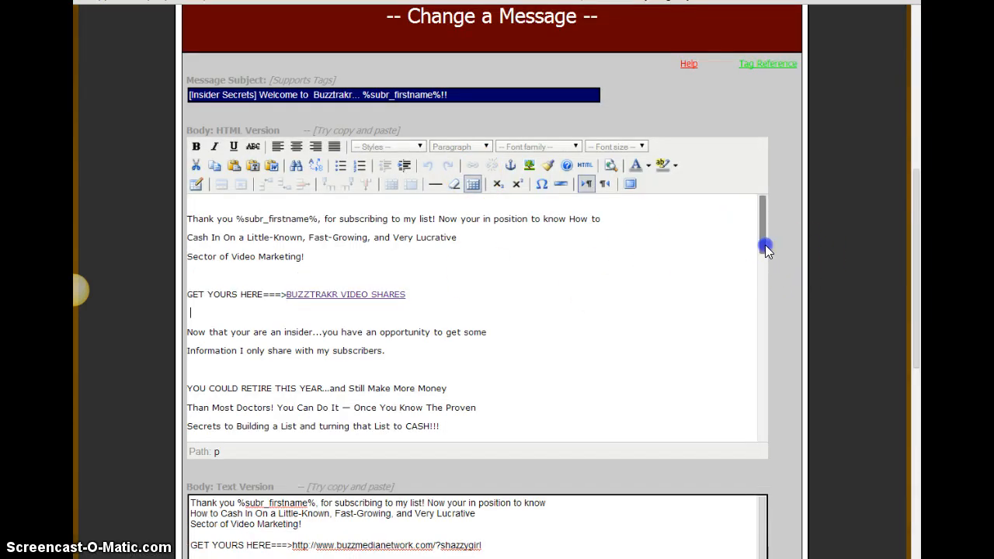
left_click_drag(765, 236, 750, 336)
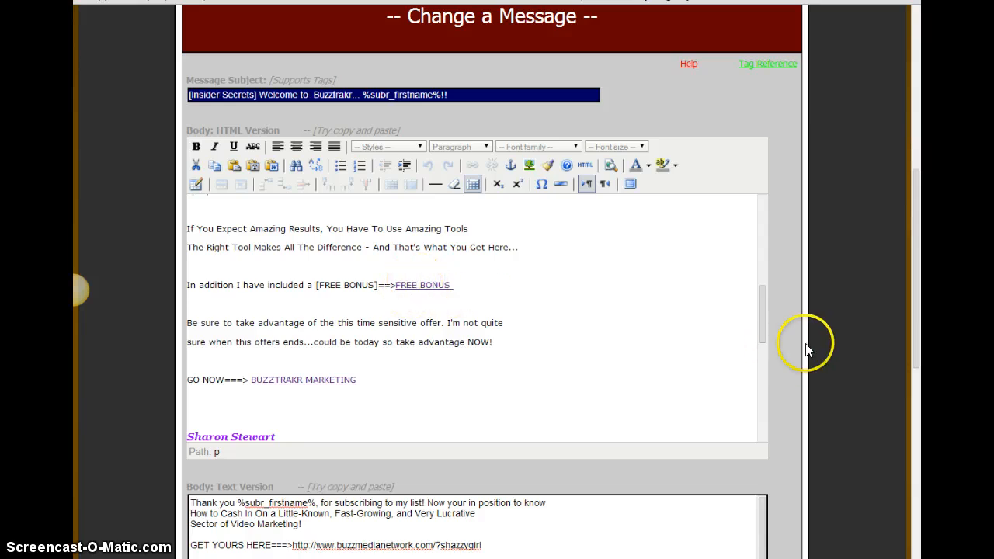
left_click_drag(760, 325, 779, 395)
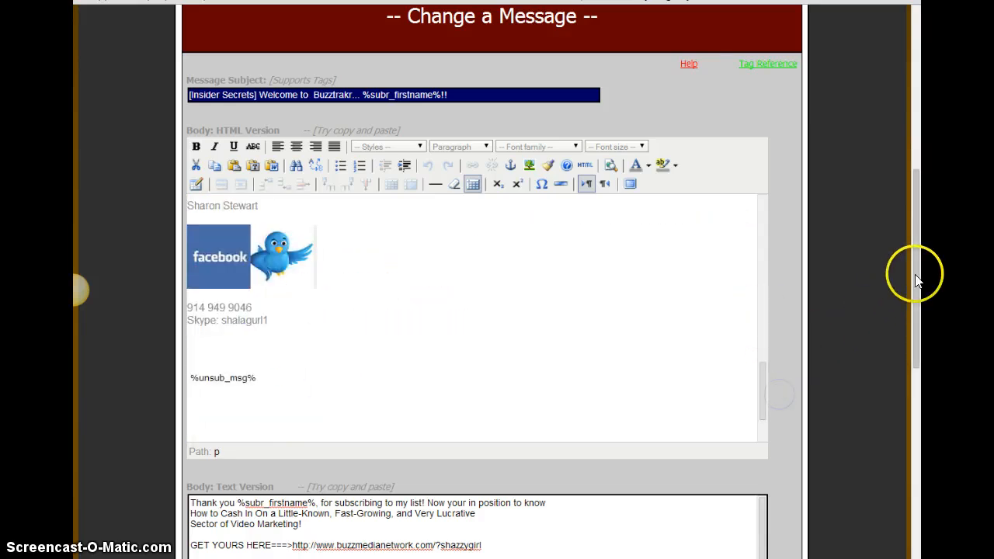
left_click_drag(913, 271, 924, 546)
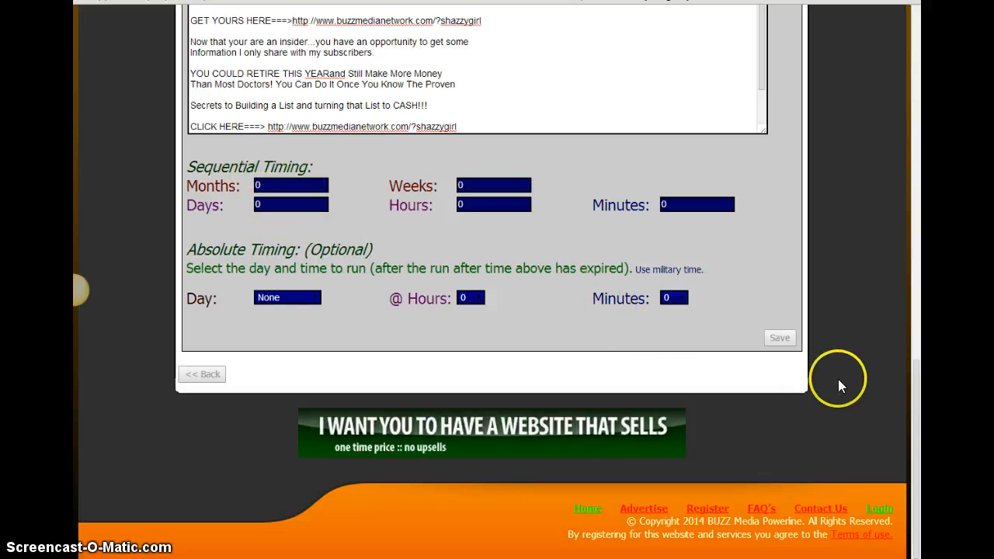
left_click(787, 339)
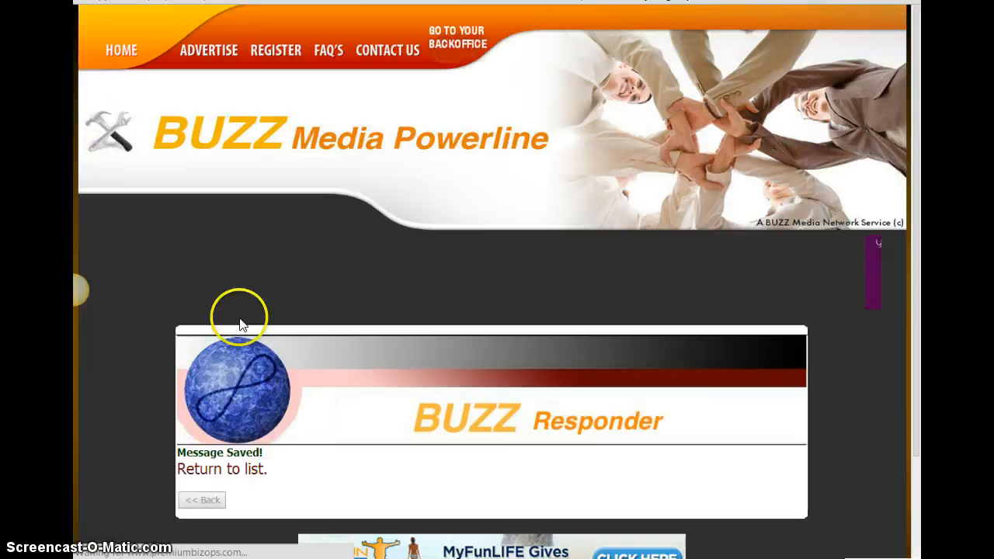
Return to the responder's settings page and go down past the confirmation pages to its message list
scroll(261, 365, "down", 2)
left_click(202, 374)
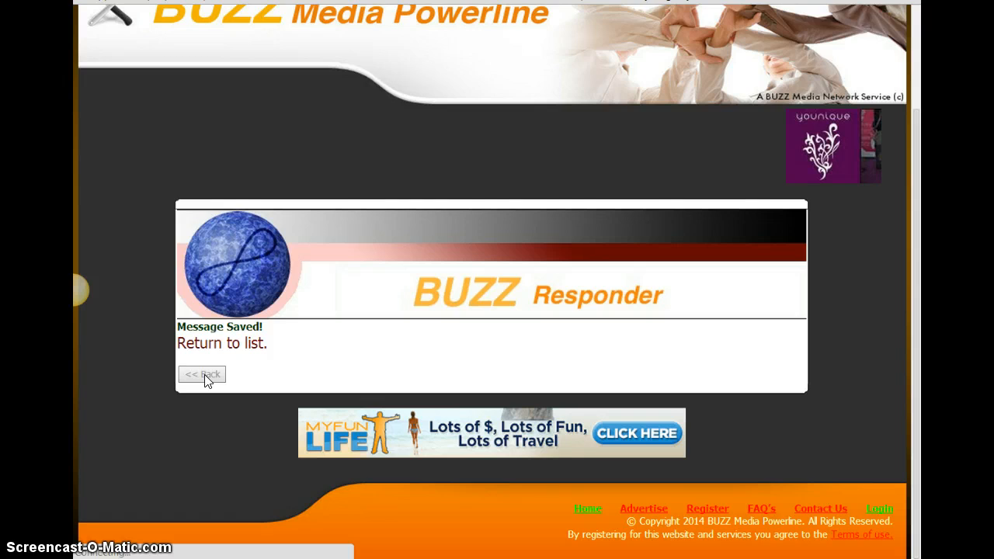
left_click(301, 363)
left_click(619, 40)
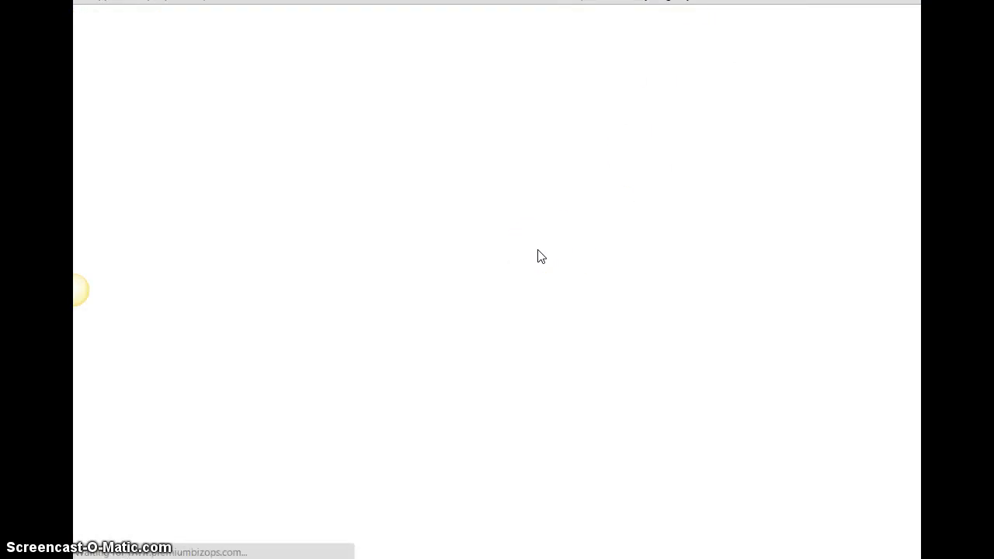
scroll(538, 249, "down", 4)
scroll(538, 255, "down", 3)
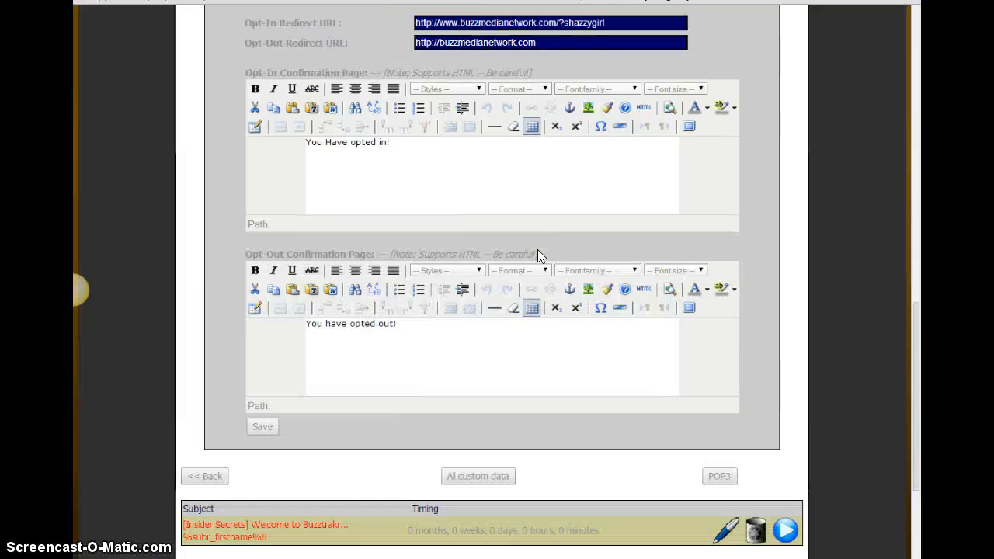
Activate the [Insider Secrets] welcome message in the responder's message list and return to that list
scroll(381, 461, "down", 1)
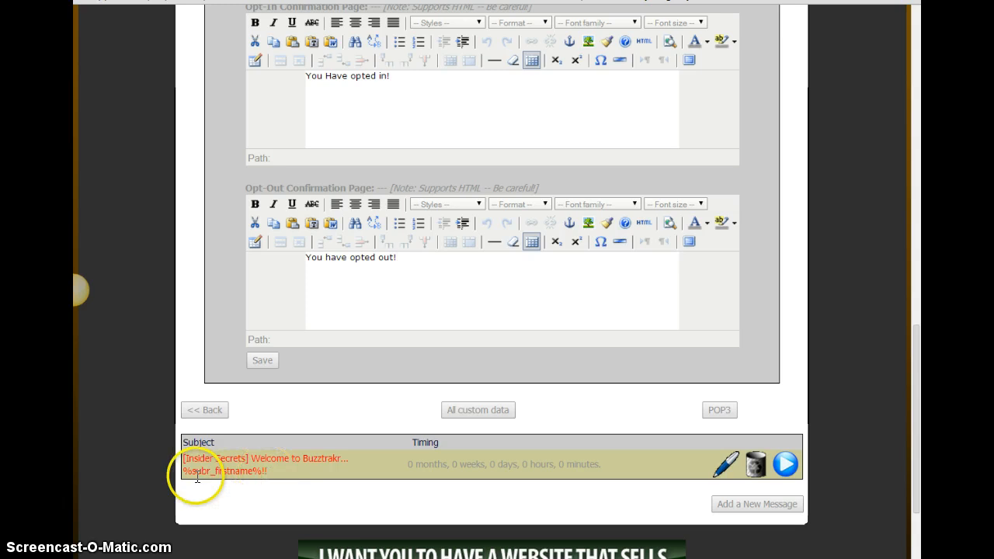
left_click(785, 464)
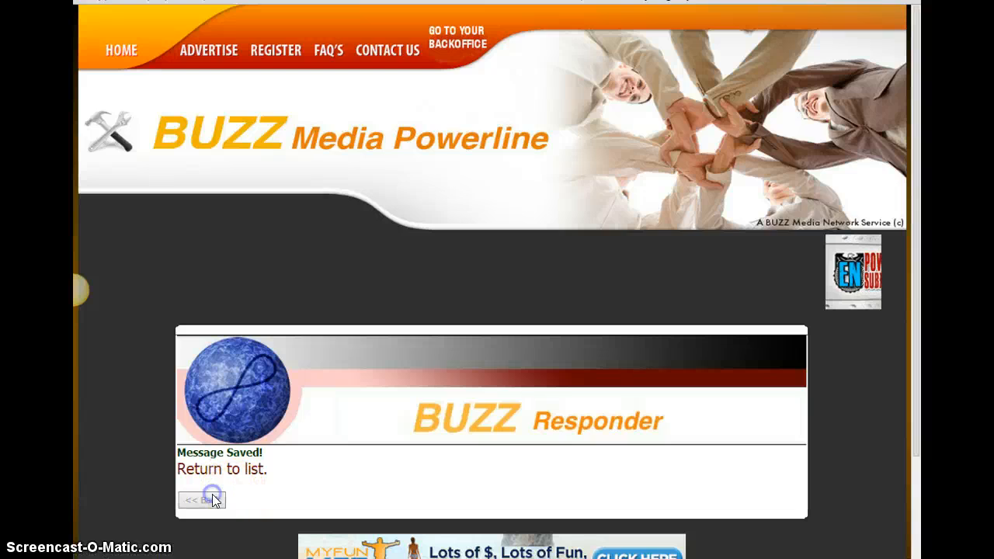
left_click(213, 497)
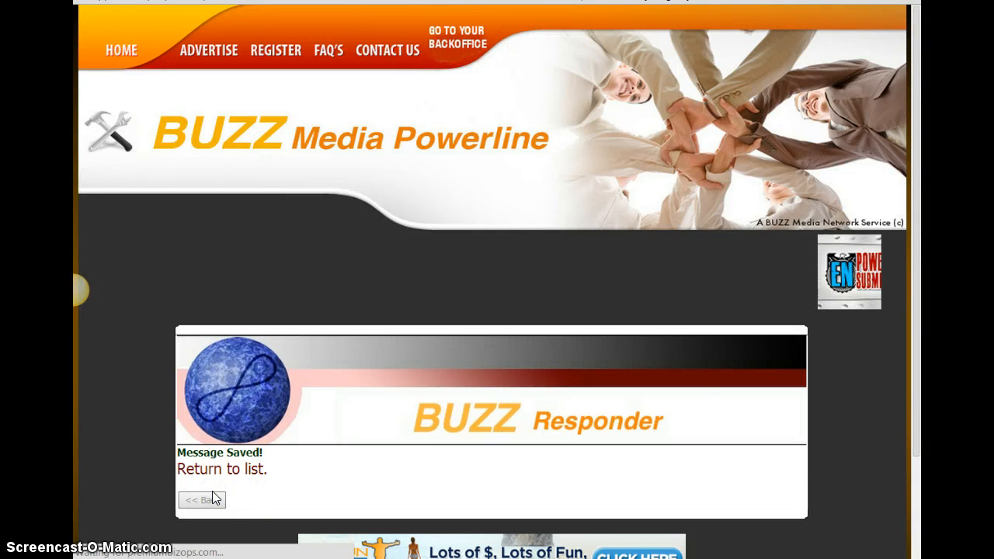
left_click(252, 487)
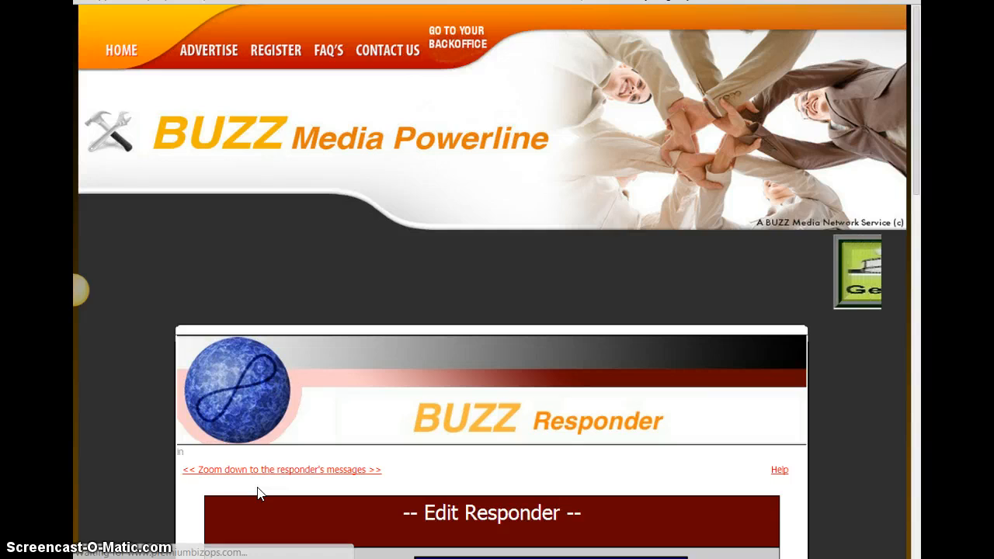
left_click(696, 264)
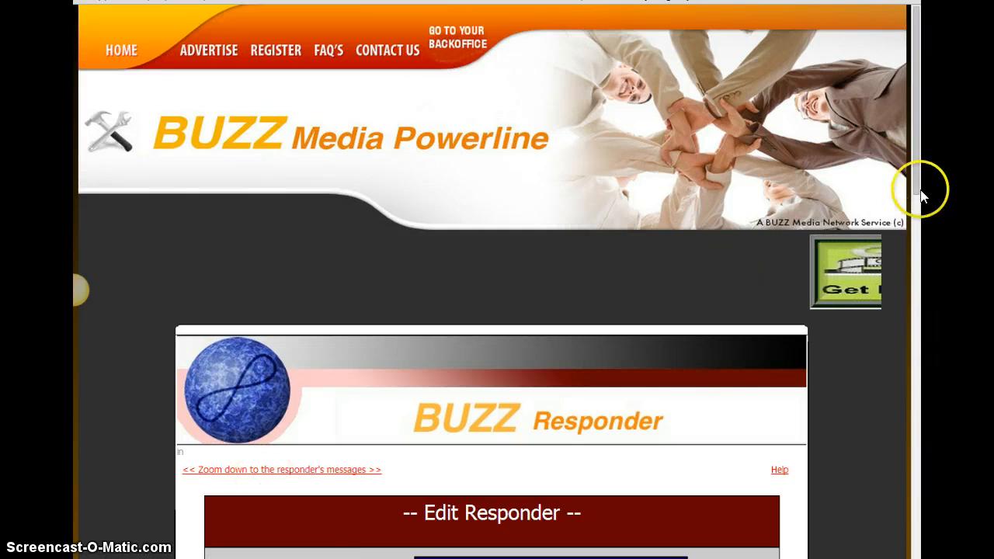
left_click_drag(918, 187, 885, 525)
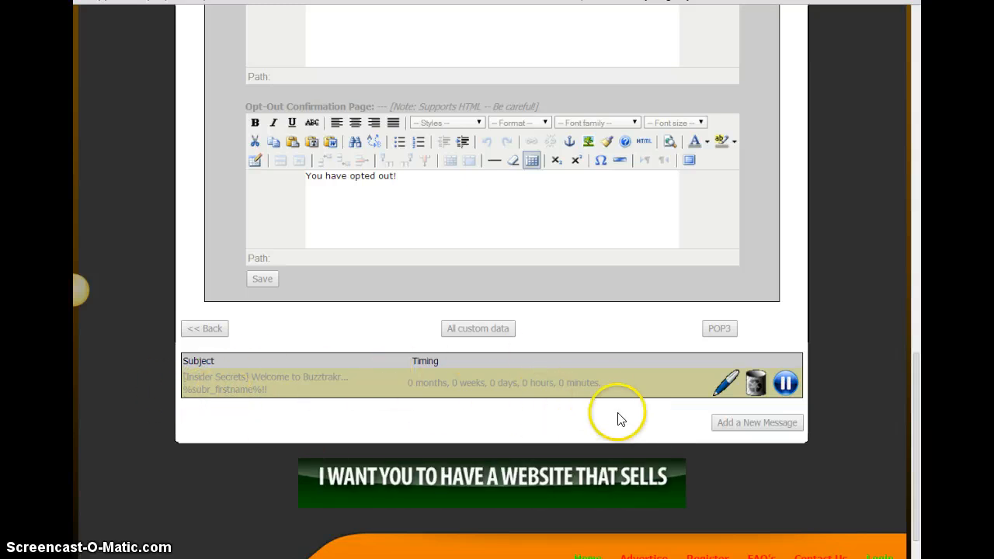
Go to the back office's BuzzTrakr pages list and open page 13 with its subscriber form
scroll(532, 374, "up", 5)
scroll(533, 374, "up", 8)
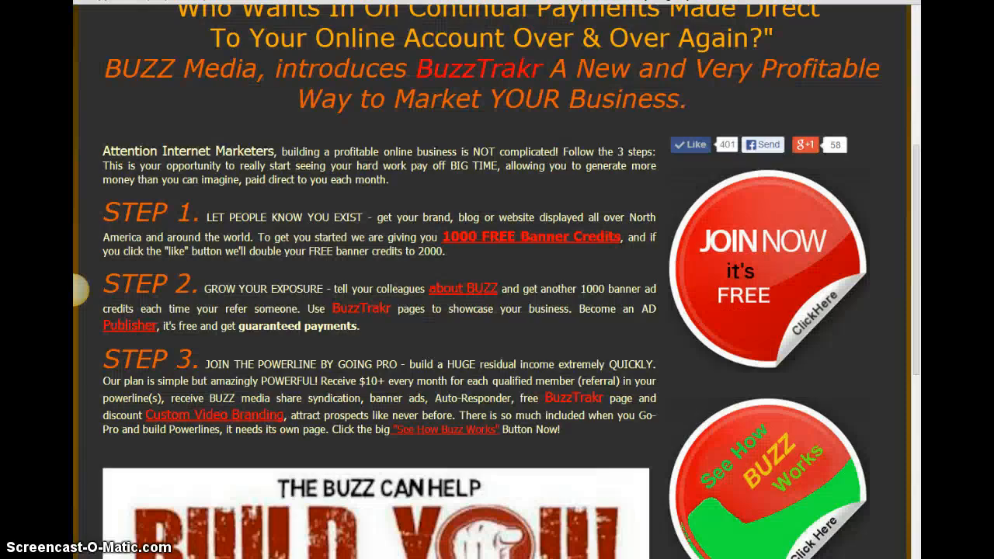
scroll(415, 152, "up", 5)
left_click(449, 37)
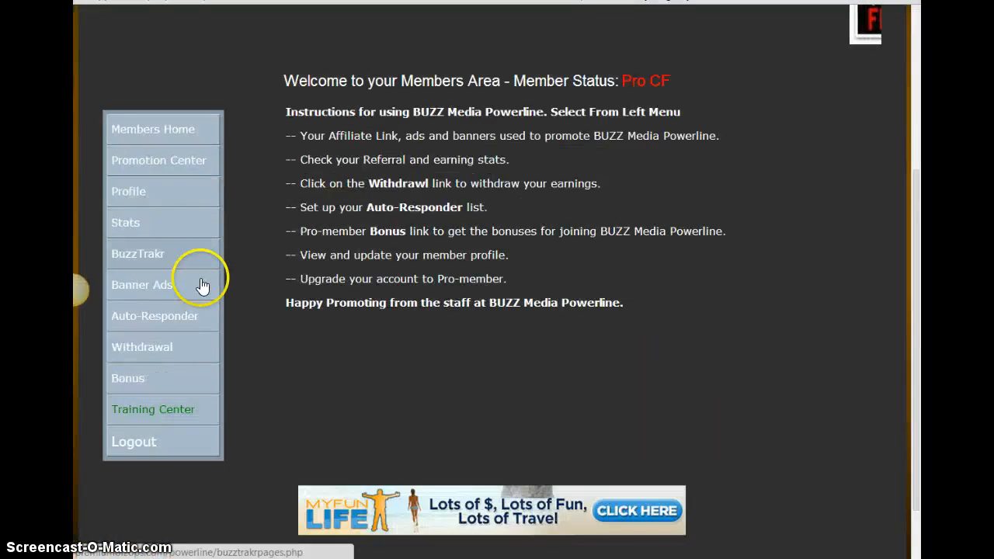
left_click(153, 264)
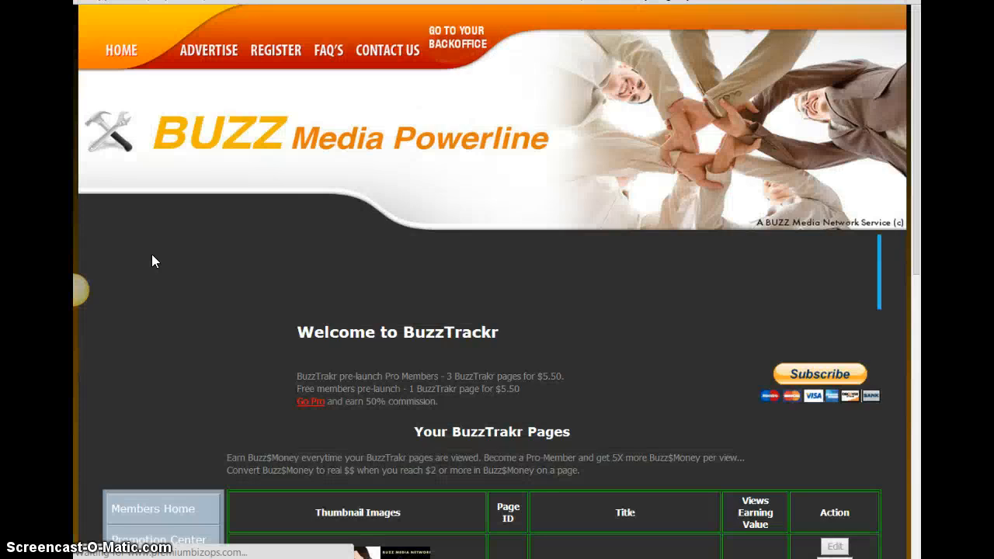
scroll(351, 286, "down", 4)
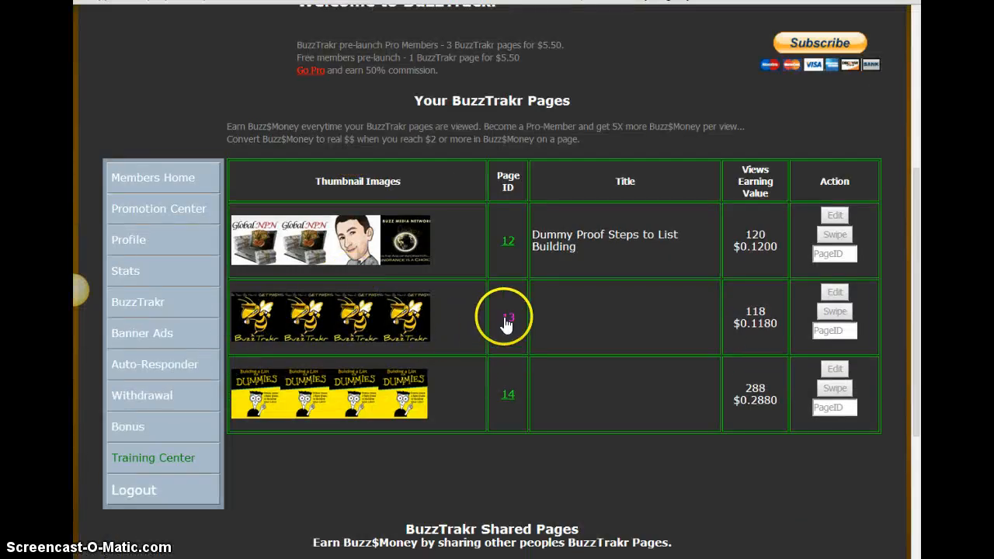
left_click(506, 242)
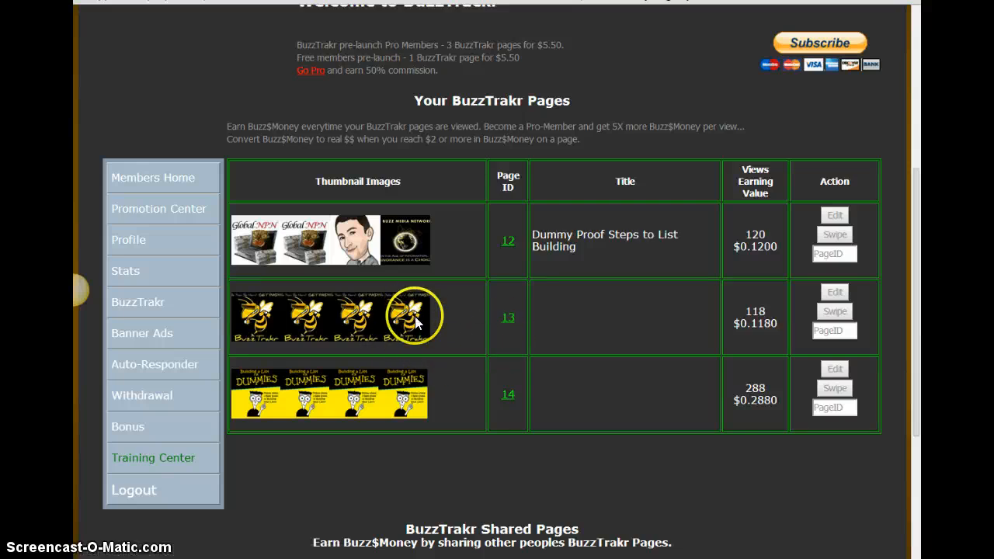
left_click(507, 320)
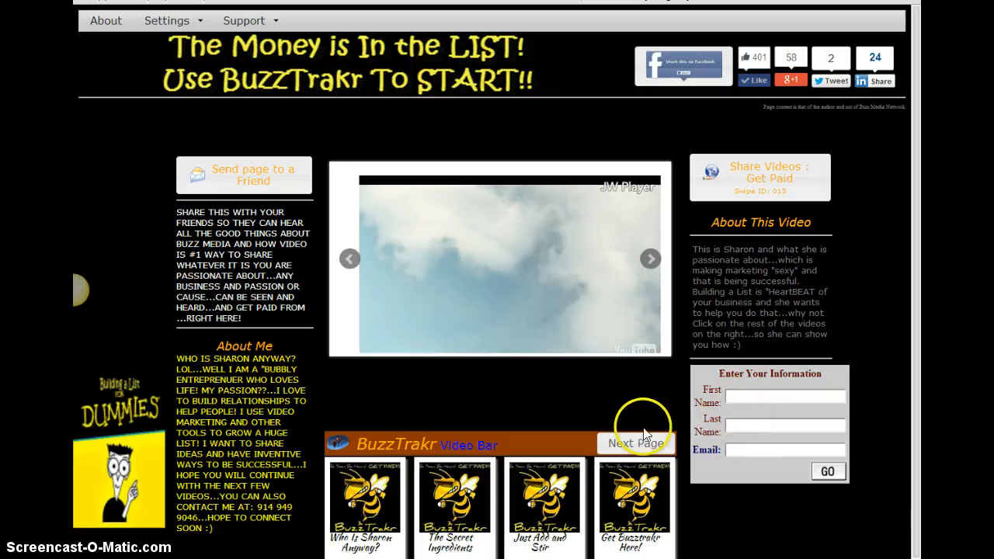
Switch to Gmail and review the received [Insider Secrets] welcome email with its personalised subject and greeting
left_click(506, 296)
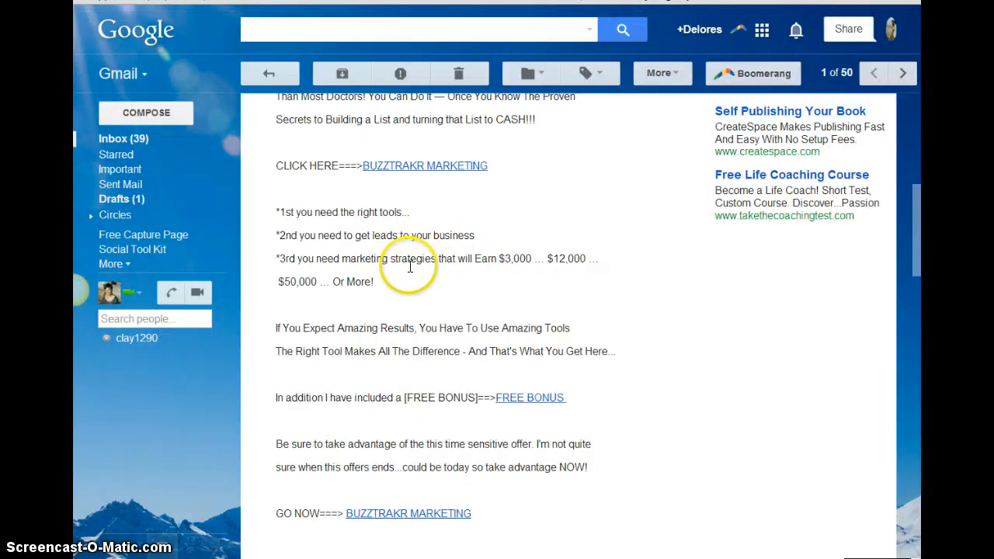
scroll(346, 264, "up", 7)
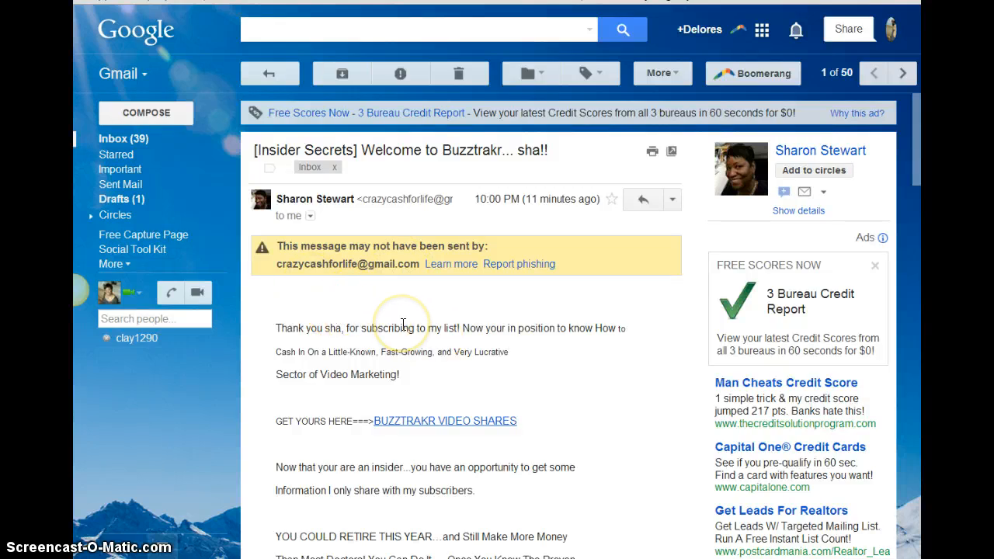
scroll(403, 323, "down", 4)
scroll(403, 326, "up", 3)
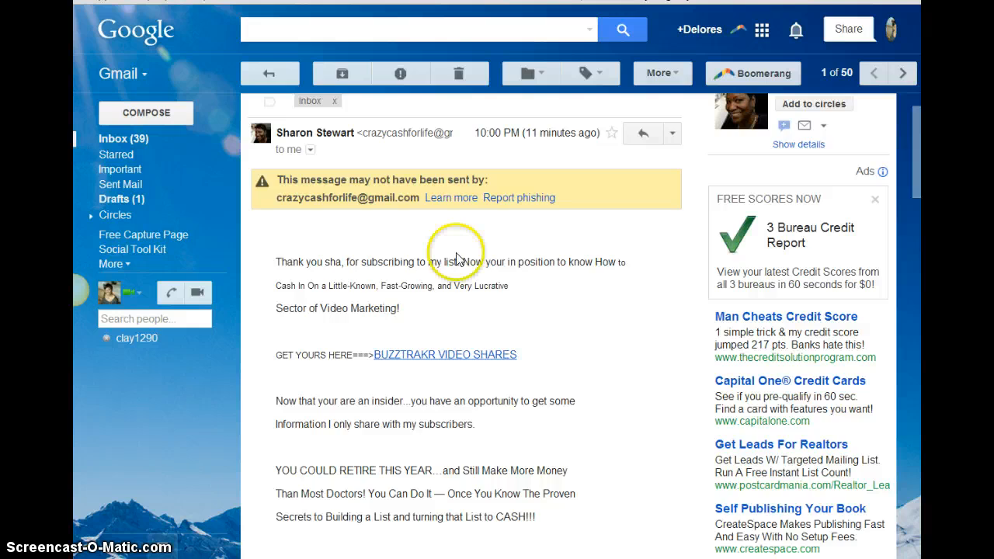
View the BTR:13 subscription confirmation email from the inbox, and reopen the [Insider Secrets] welcome email
left_click(124, 138)
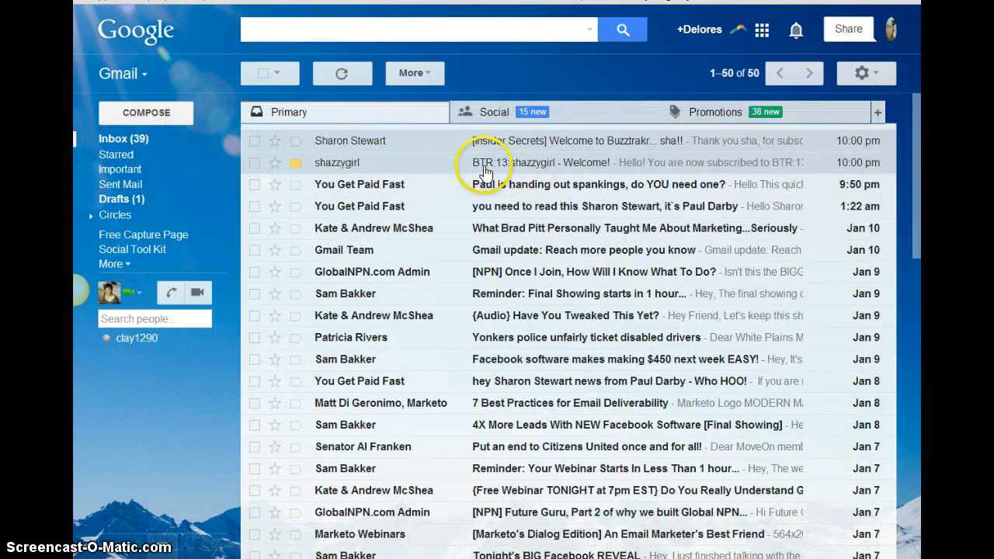
left_click(594, 173)
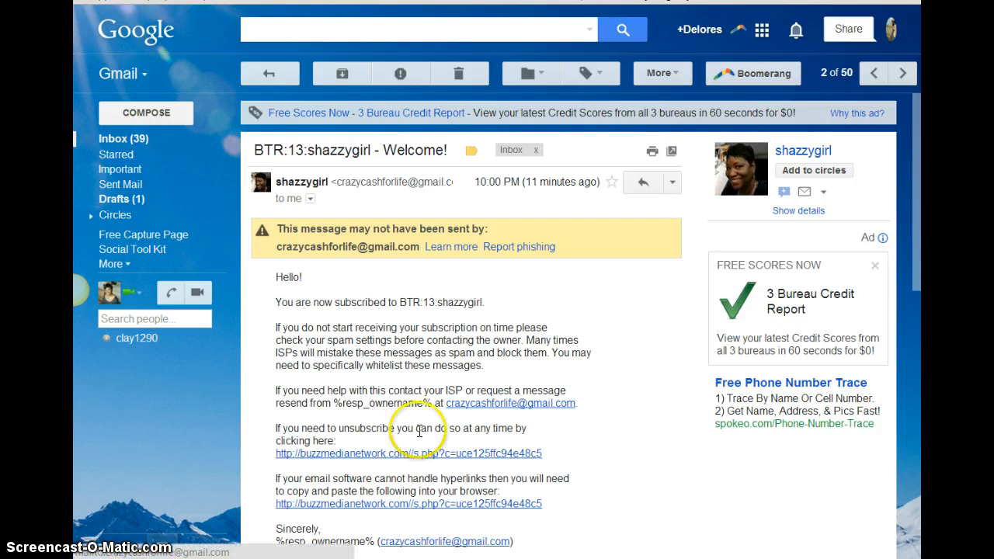
left_click(113, 138)
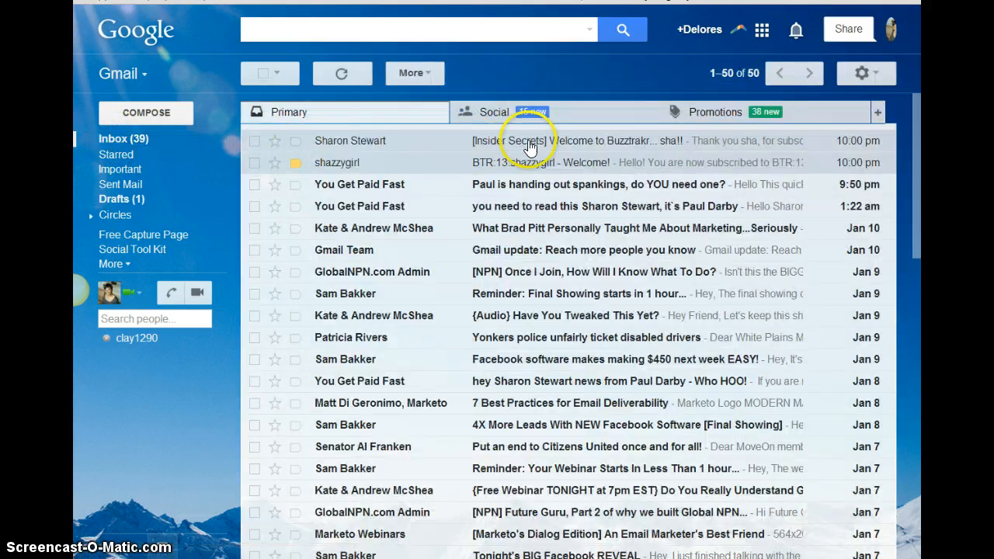
left_click(528, 146)
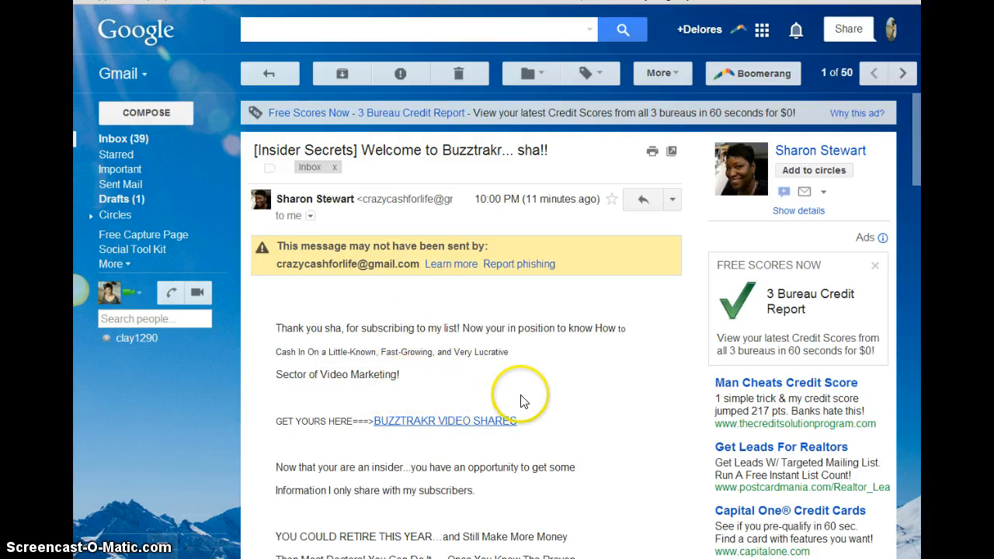
Test the BUZZTRAKR VIDEO SHARES link and the first BUZZTRAKR MARKETING link in the welcome email, closing each opened page
scroll(480, 399, "down", 3)
left_click(469, 284)
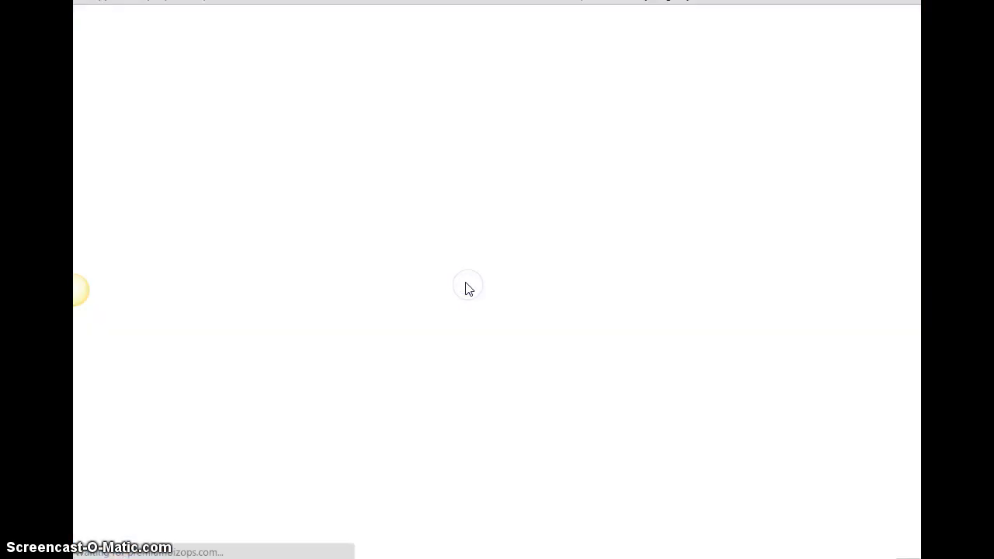
key("ctrl+w")
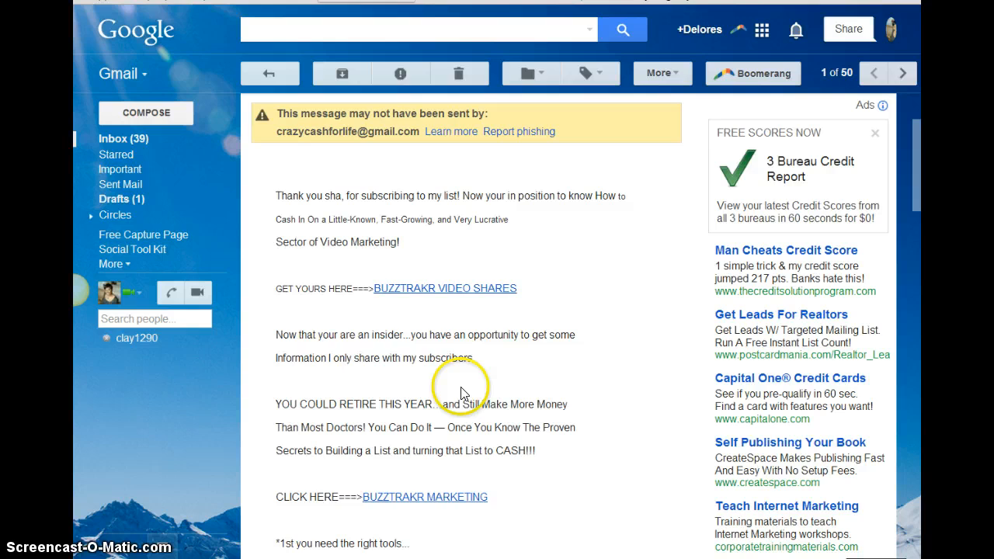
left_click(455, 497)
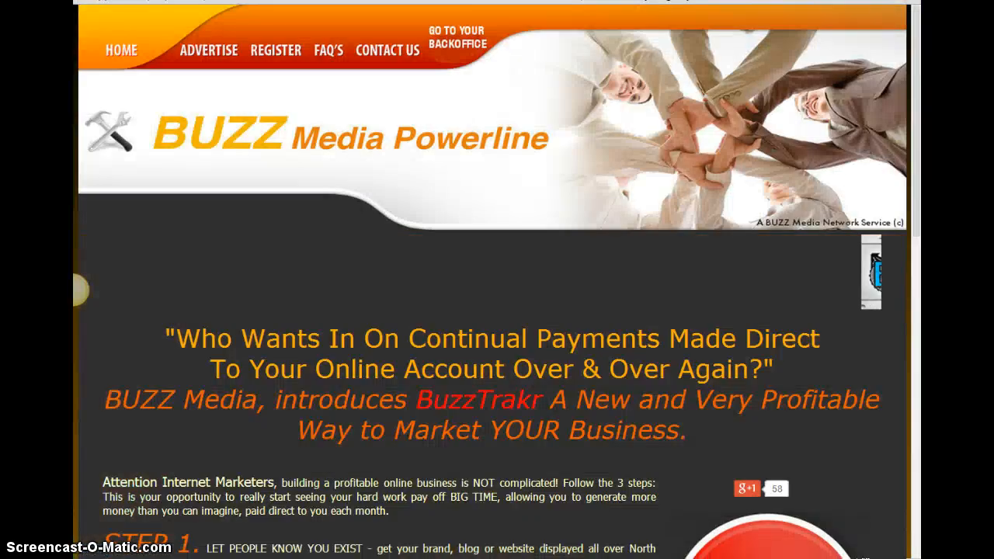
key("ctrl+w")
Test the FREE BONUS, second BUZZTRAKR MARKETING and BEST BIZ EVER links in the email, closing each opened page
scroll(435, 288, "down", 3)
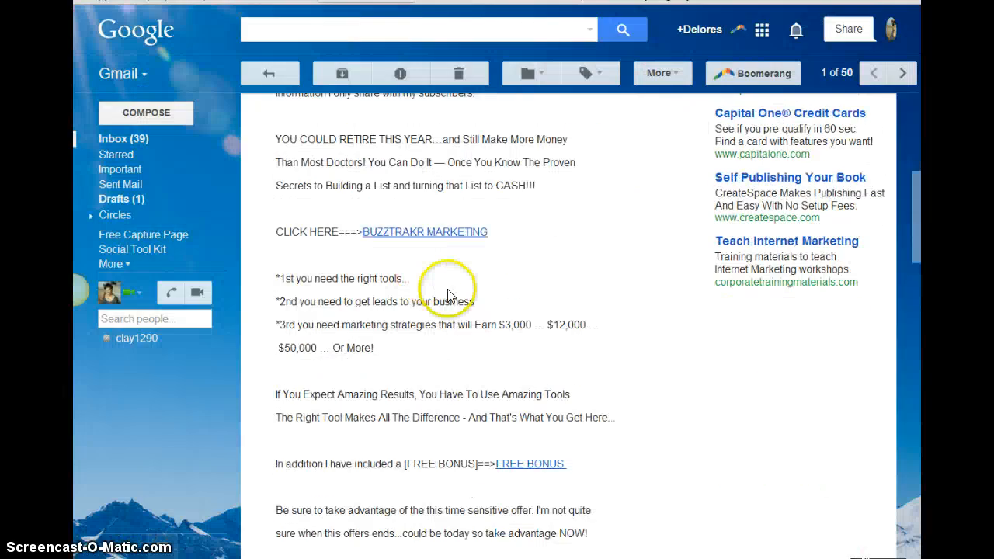
left_click(521, 464)
key("ctrl+w")
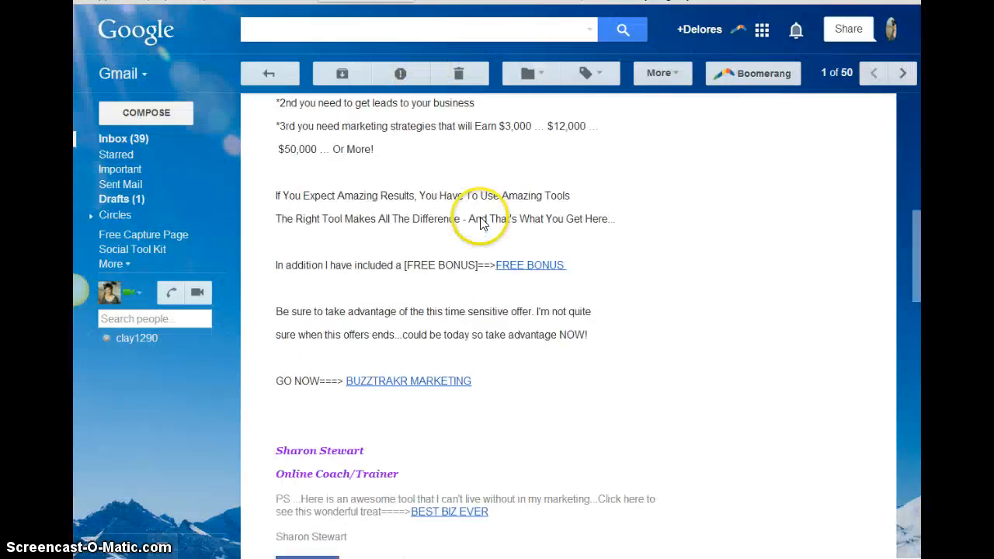
scroll(474, 206, "down", 1)
left_click(401, 316)
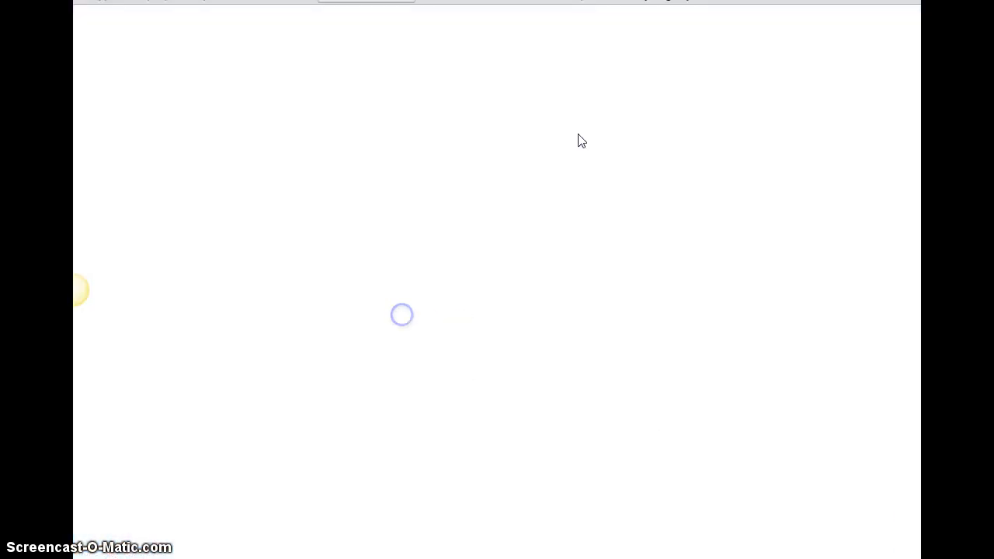
key("ctrl+w")
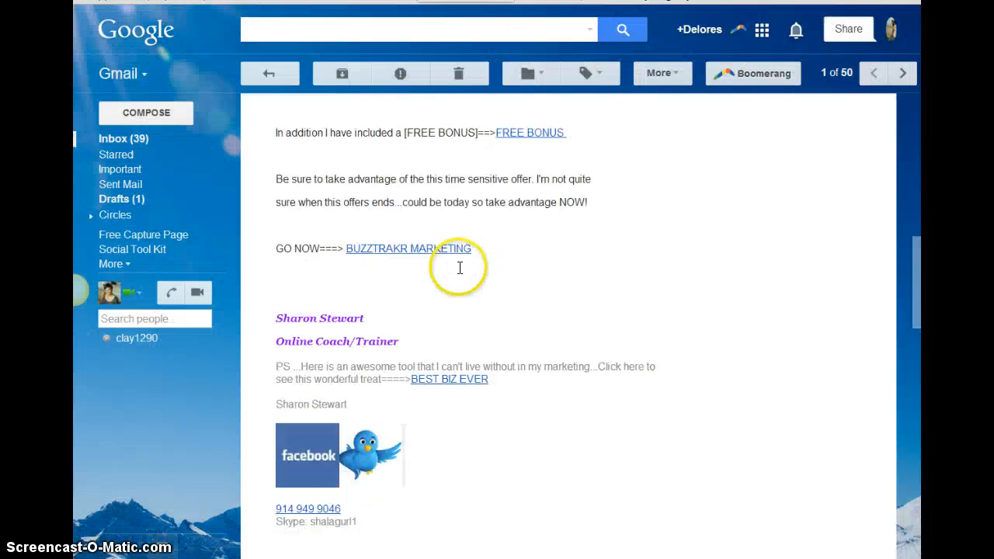
scroll(459, 271, "down", 1)
left_click(459, 306)
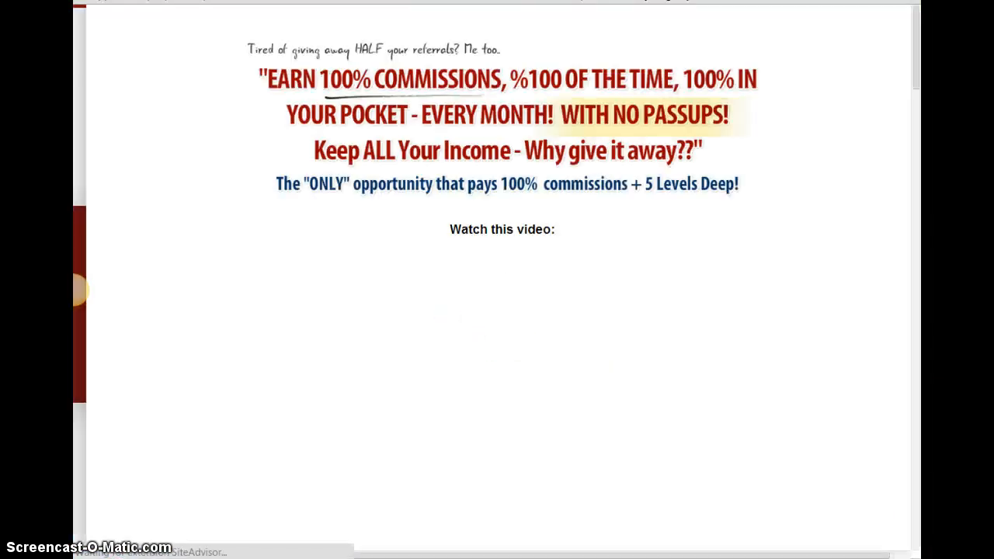
key("ctrl+w")
Test the Facebook and Twitter icons in the email signature, and check the unsubscribe footer
left_click(301, 359)
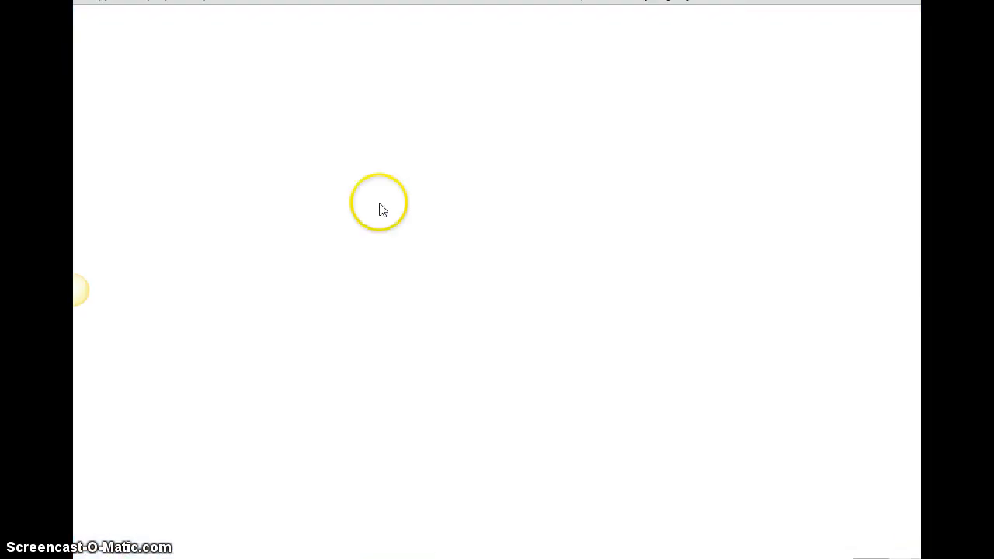
key("ctrl+w")
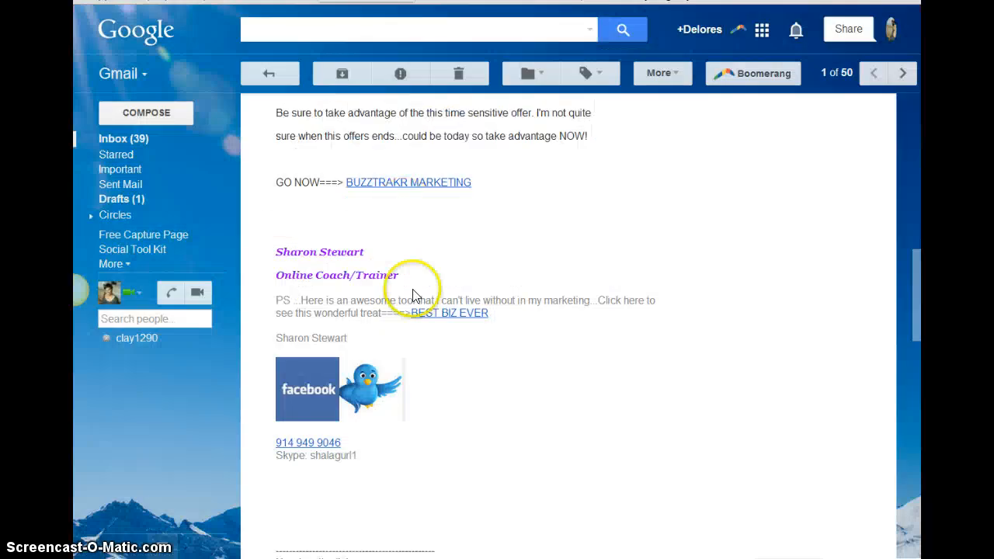
left_click(366, 379)
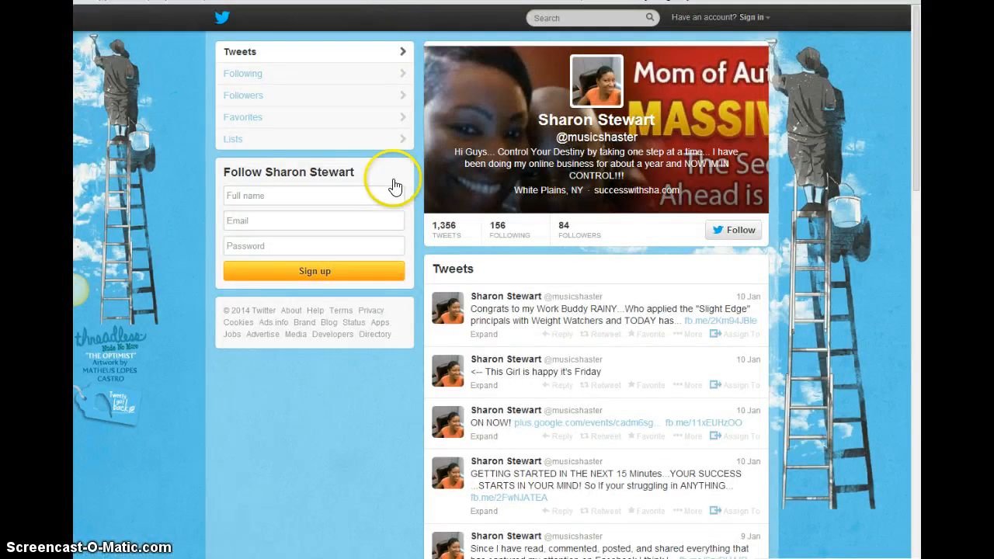
key("ctrl+w")
scroll(347, 245, "down", 2)
scroll(510, 313, "down", 2)
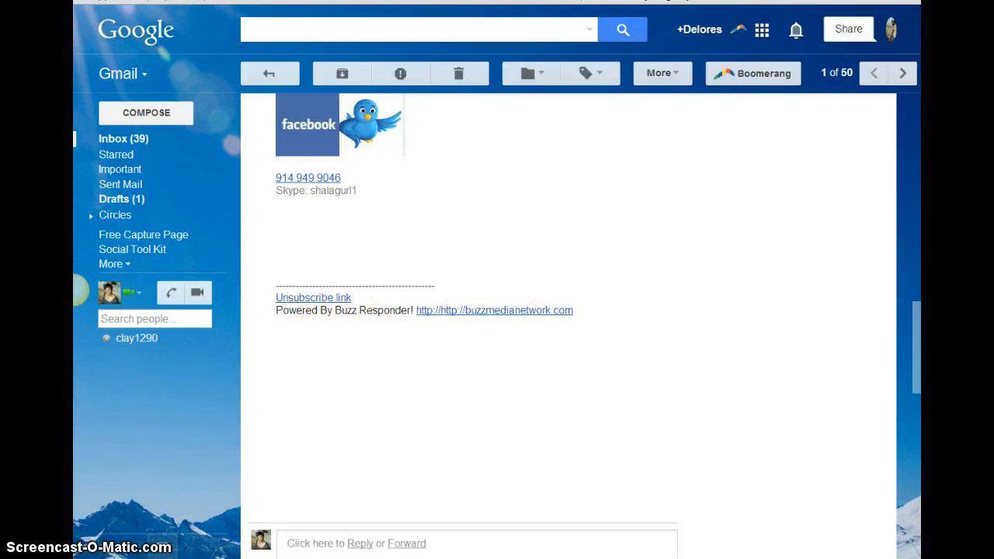
Return to the Edit Responder page and look over its name, opt-in level, description and redirect URLs
key("ctrl+Tab")
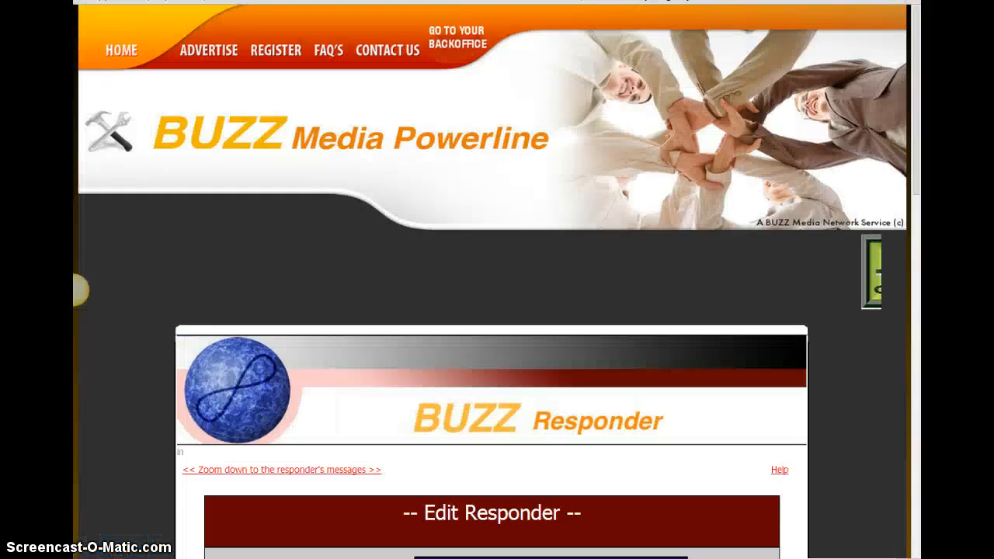
scroll(468, 203, "down", 3)
scroll(464, 205, "up", 3)
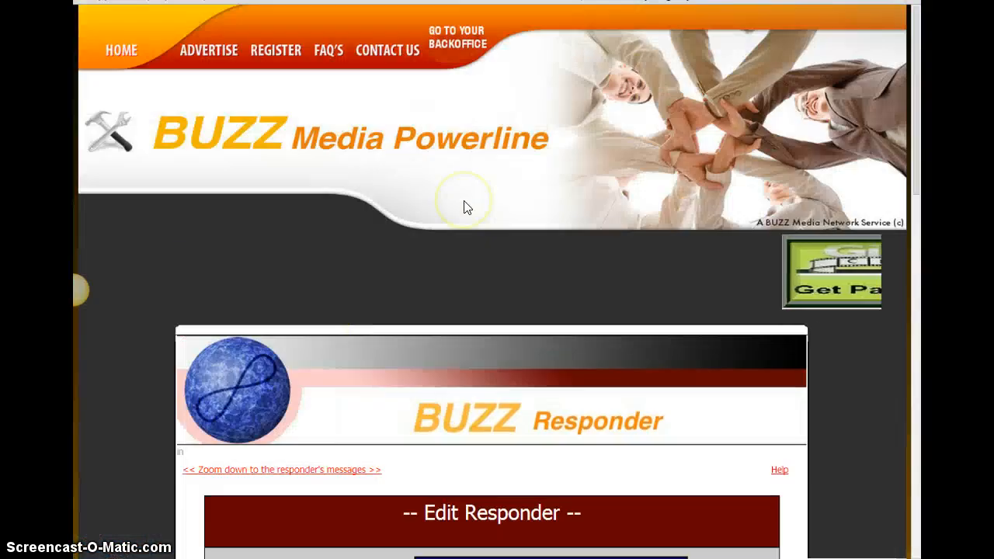
scroll(461, 186, "down", 4)
scroll(458, 174, "down", 3)
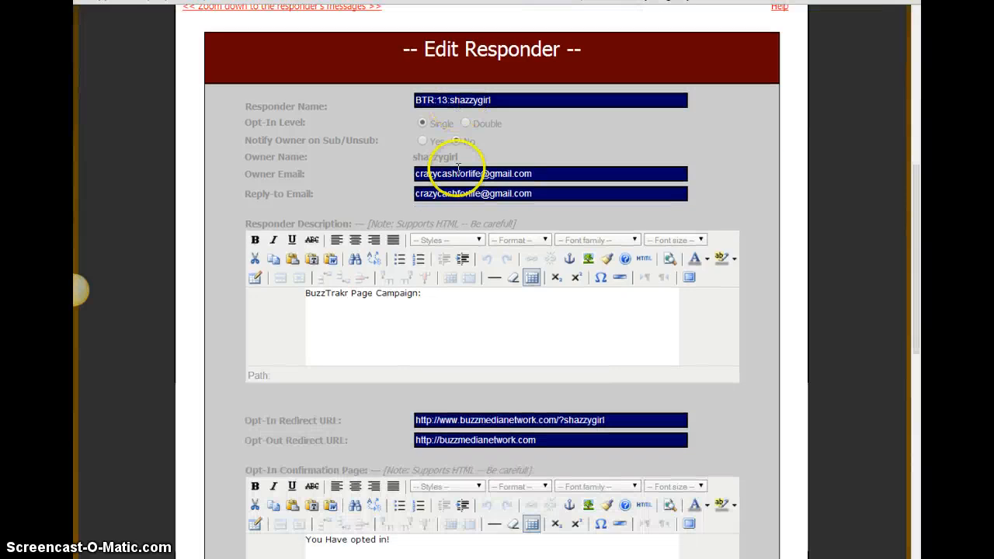
scroll(455, 178, "up", 7)
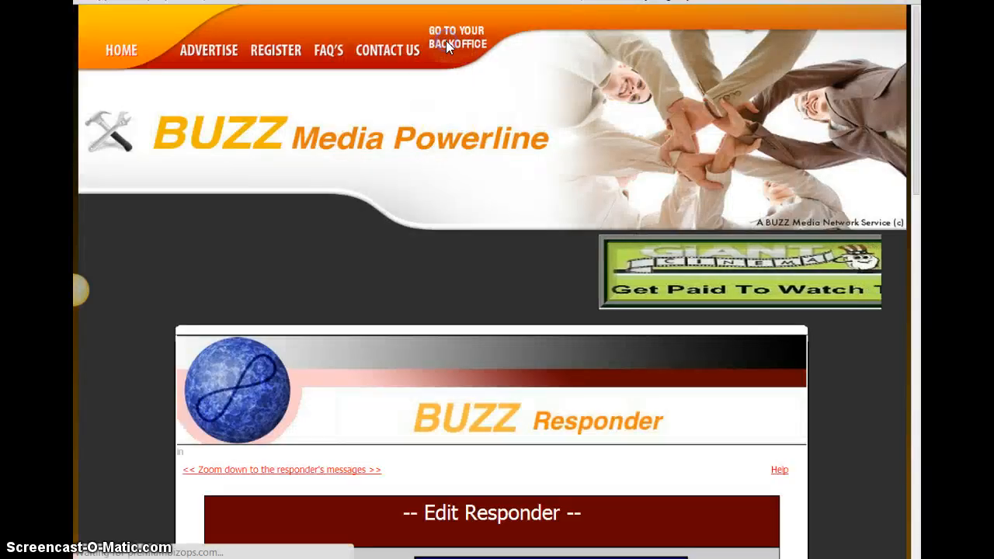